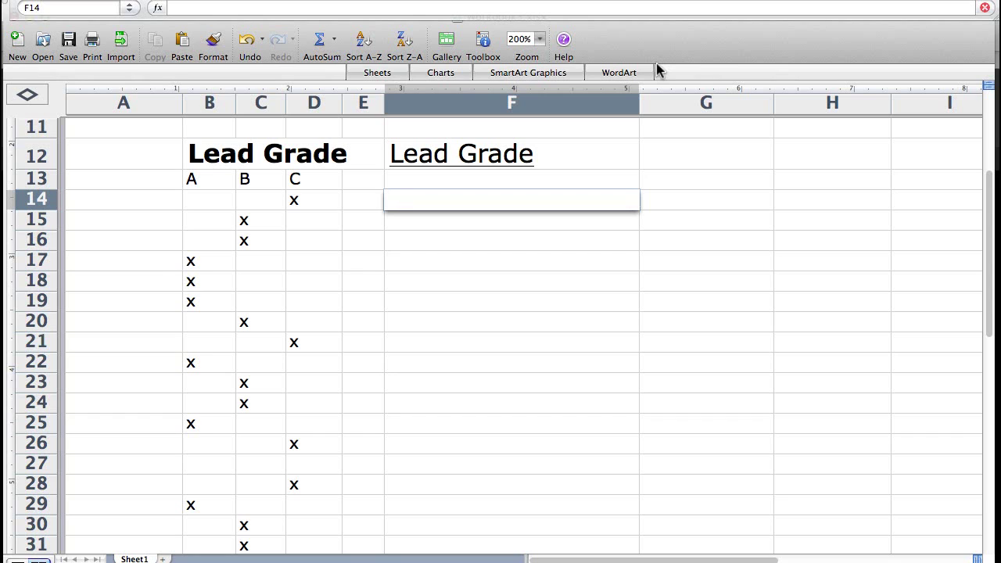
- Examine the A, B and C lead grade columns starting in row 12 and the single Lead Grade column F
{"action": "left_click", "coordinate": [209, 183]}
{"action": "left_click", "coordinate": [265, 179]}
{"action": "left_click", "coordinate": [312, 185]}
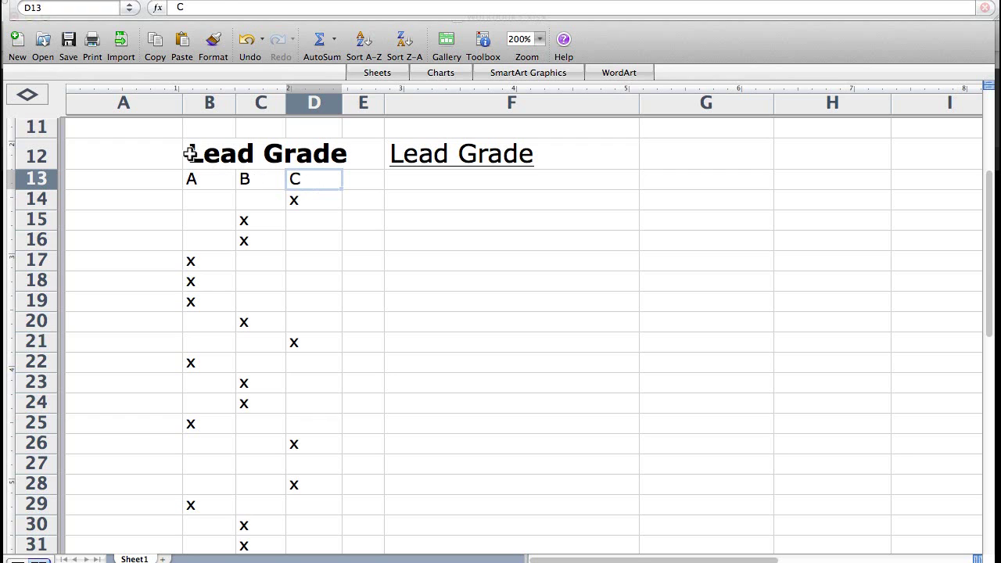
{"action": "left_click_drag", "start_coordinate": [190, 154], "coordinate": [312, 545]}
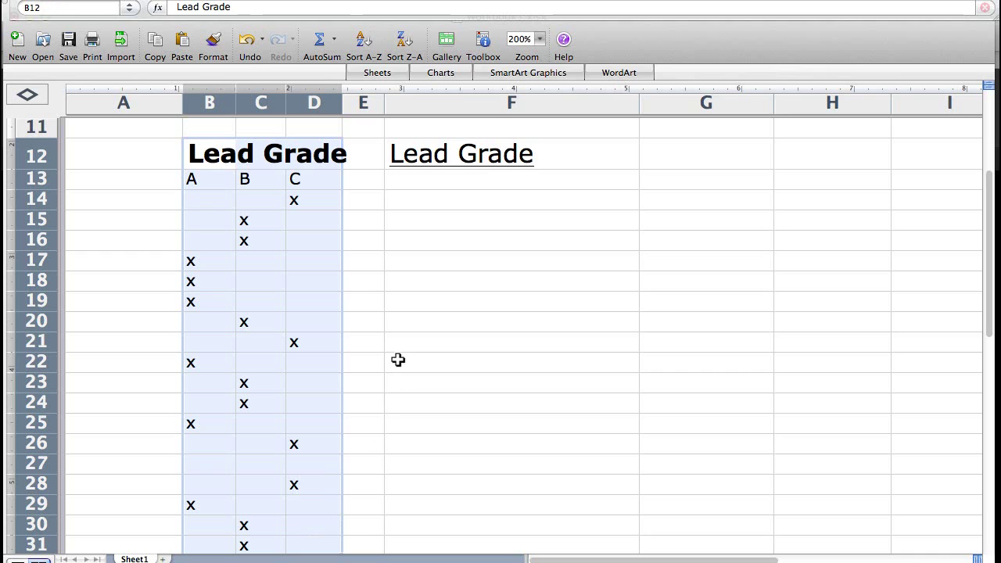
{"action": "left_click", "coordinate": [400, 203]}
{"action": "left_click", "coordinate": [398, 222]}
{"action": "left_click", "coordinate": [400, 242]}
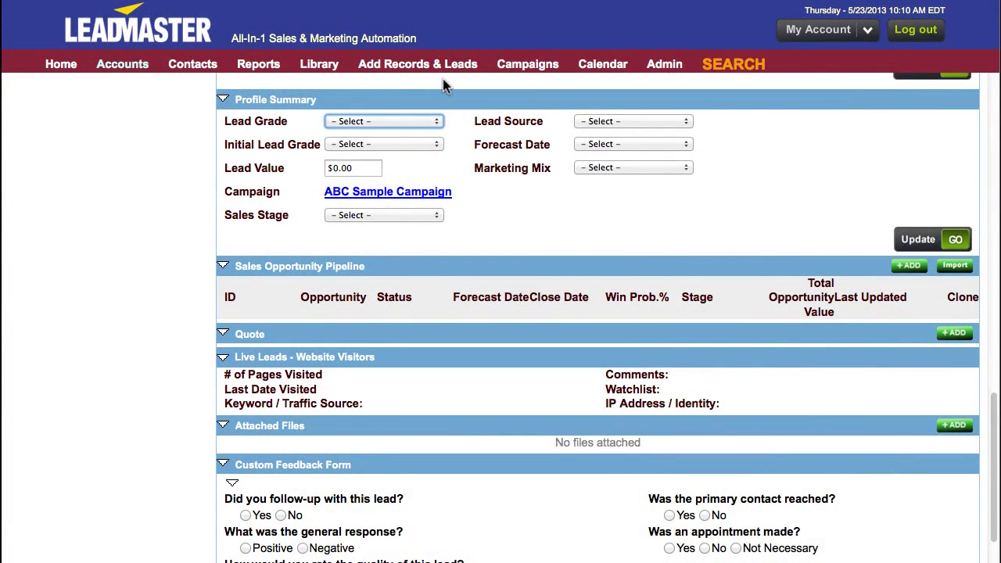
- Switch to LeadMaster and view the choices offered for Lead Grade in the Profile Summary
{"action": "left_click", "coordinate": [437, 122]}
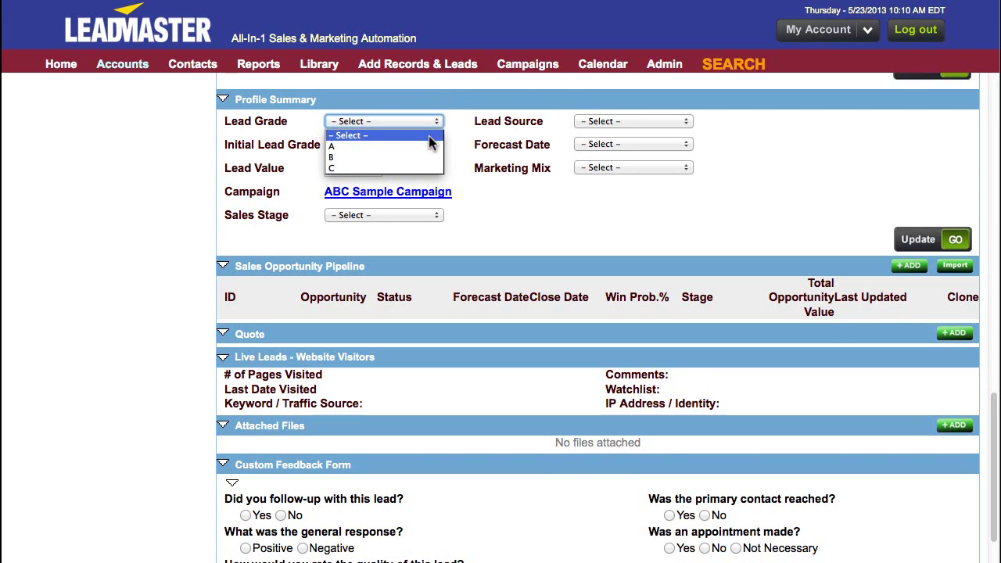
{"action": "left_click", "coordinate": [463, 164]}
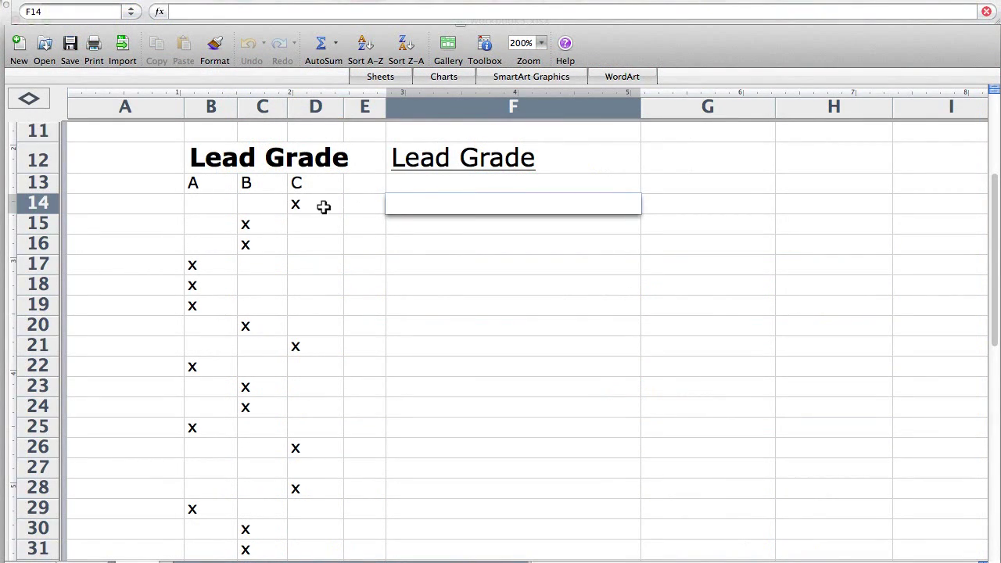
- Switch back to the spreadsheet and start the formula in F14 with =IF(TRIM(B14)="x","A", to return grade A
{"action": "left_click", "coordinate": [415, 243]}
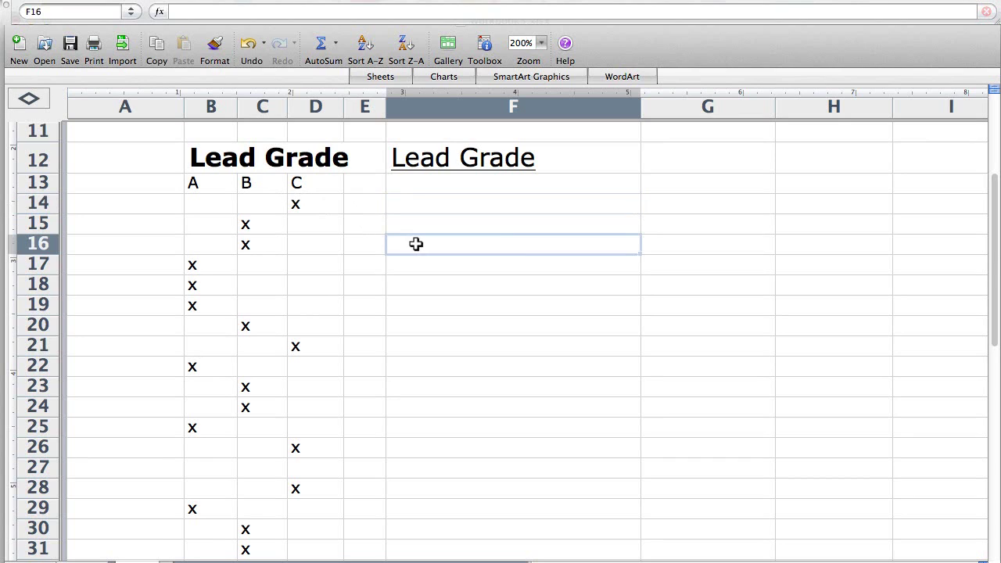
{"action": "left_click", "coordinate": [412, 204]}
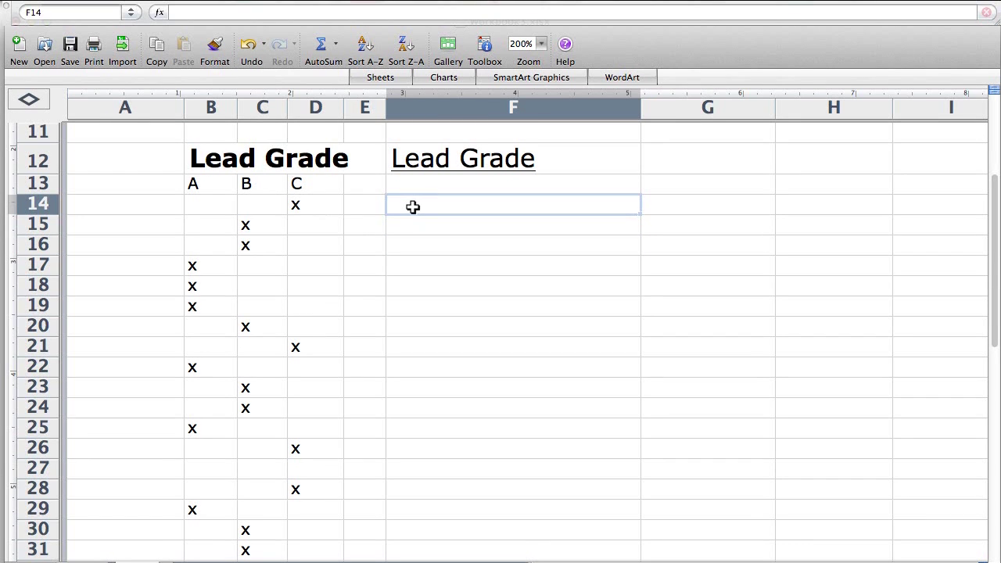
{"action": "double_click", "coordinate": [413, 207]}
{"action": "type", "text": "="}
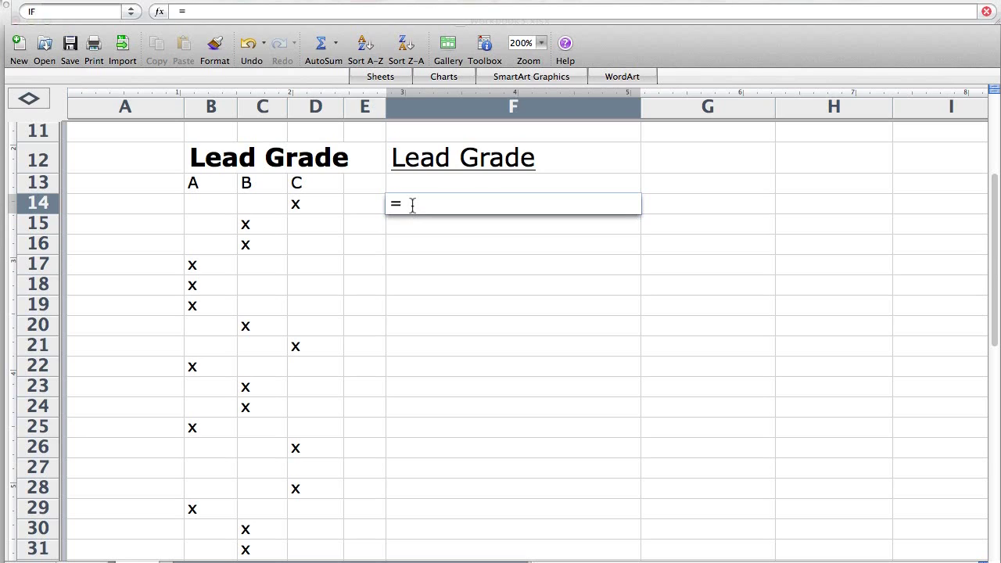
{"action": "type", "text": "IF("}
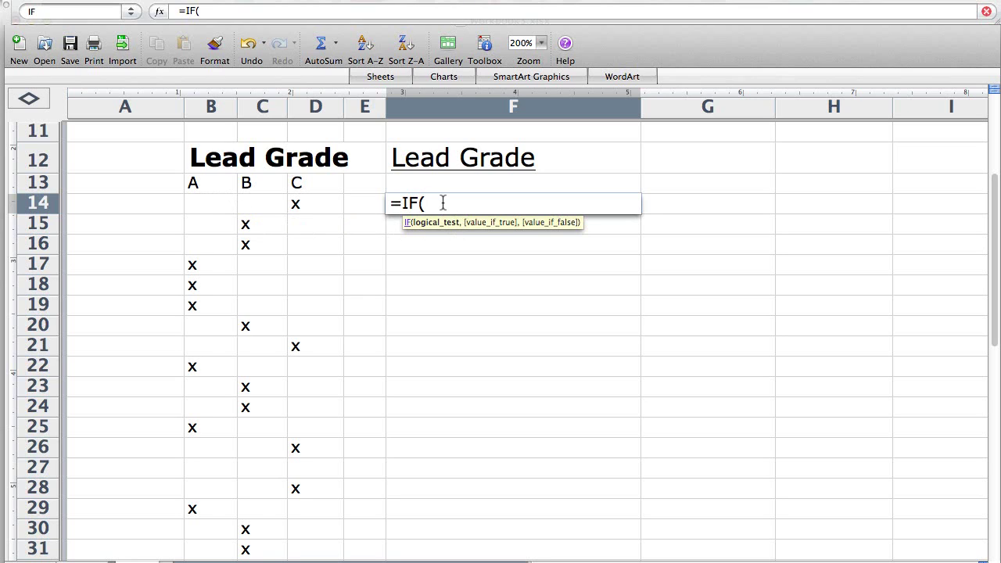
{"action": "type", "text": "TRIM("}
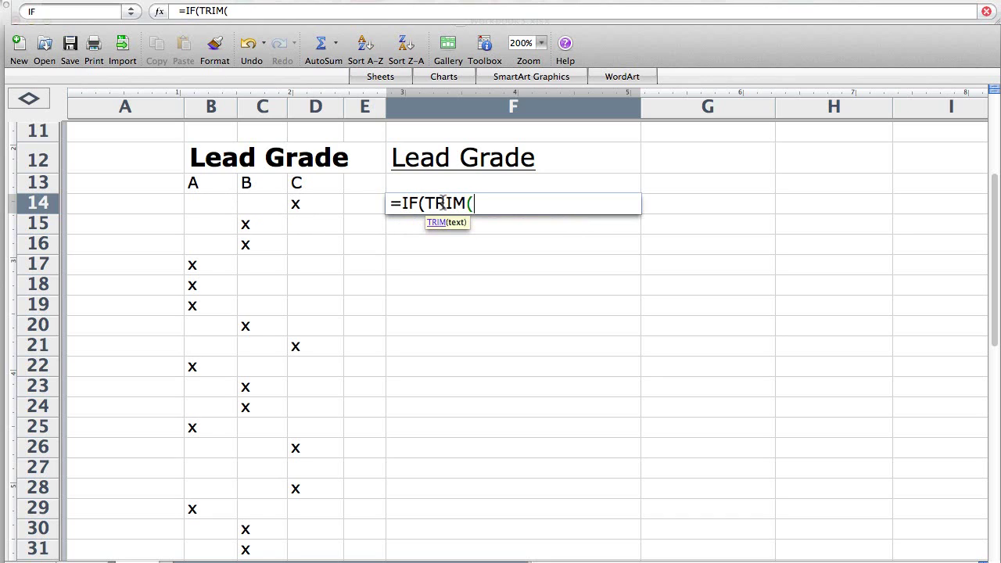
{"action": "left_click", "coordinate": [207, 202]}
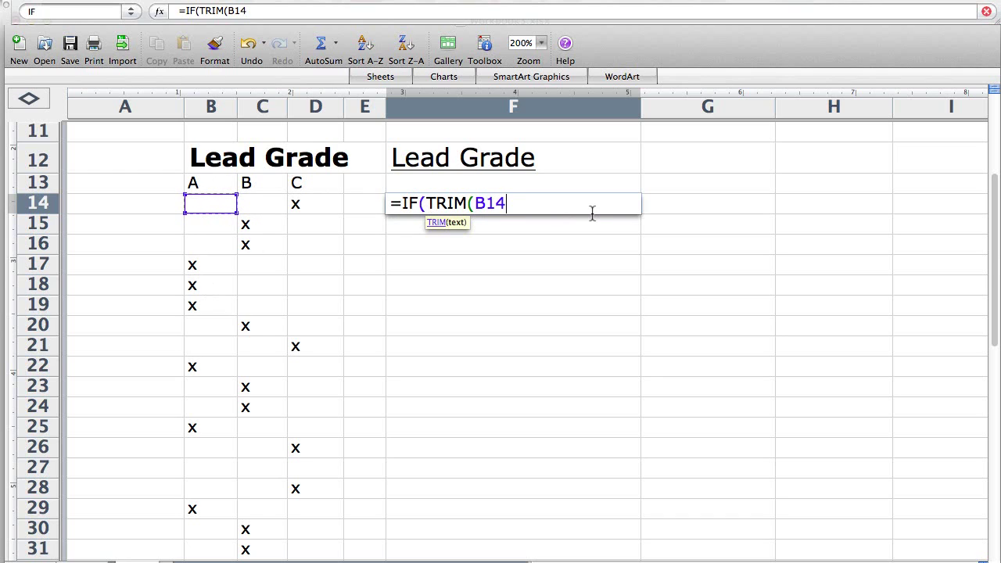
{"action": "type", "text": ")"}
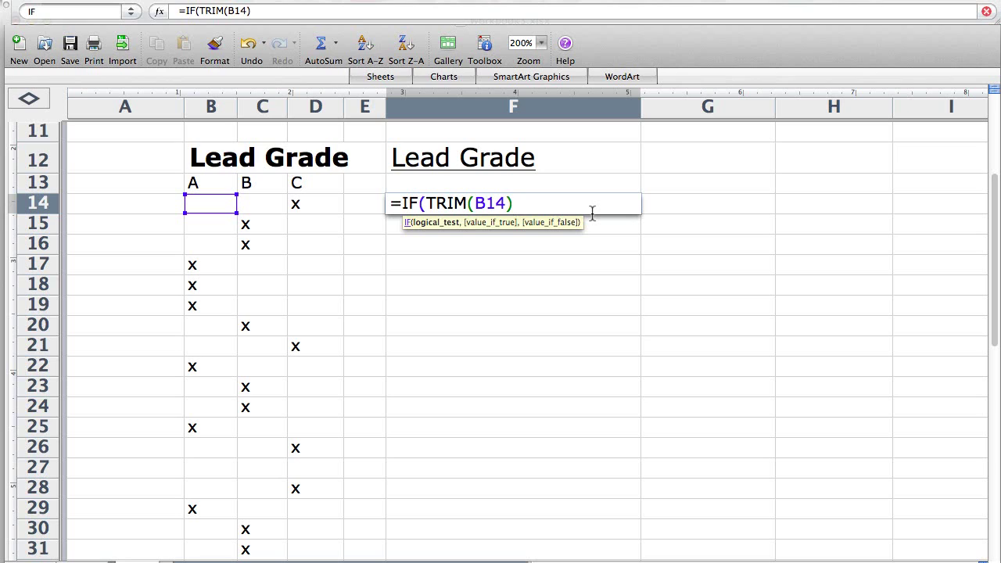
{"action": "type", "text": "=\"x\","}
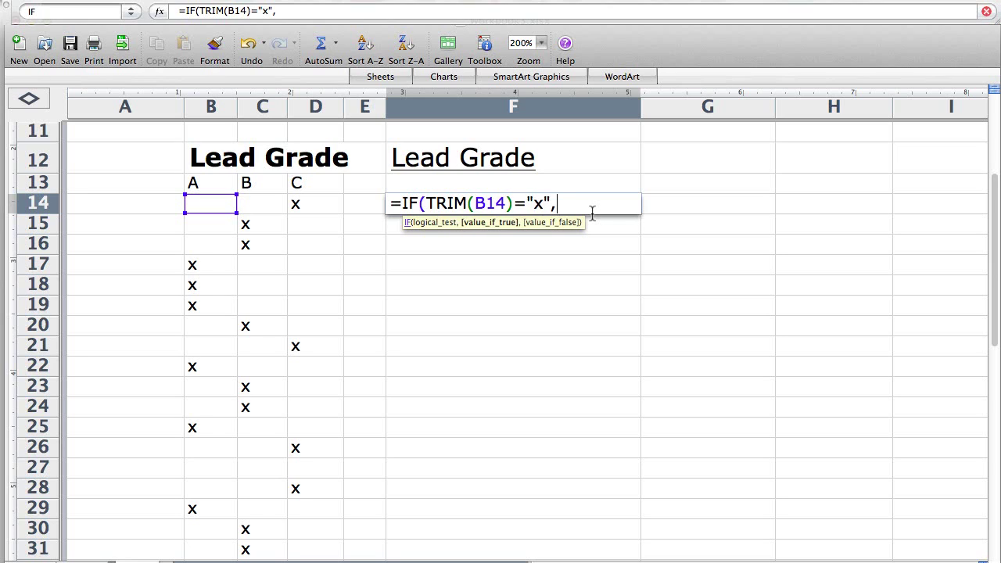
{"action": "type", "text": "\"A\","}
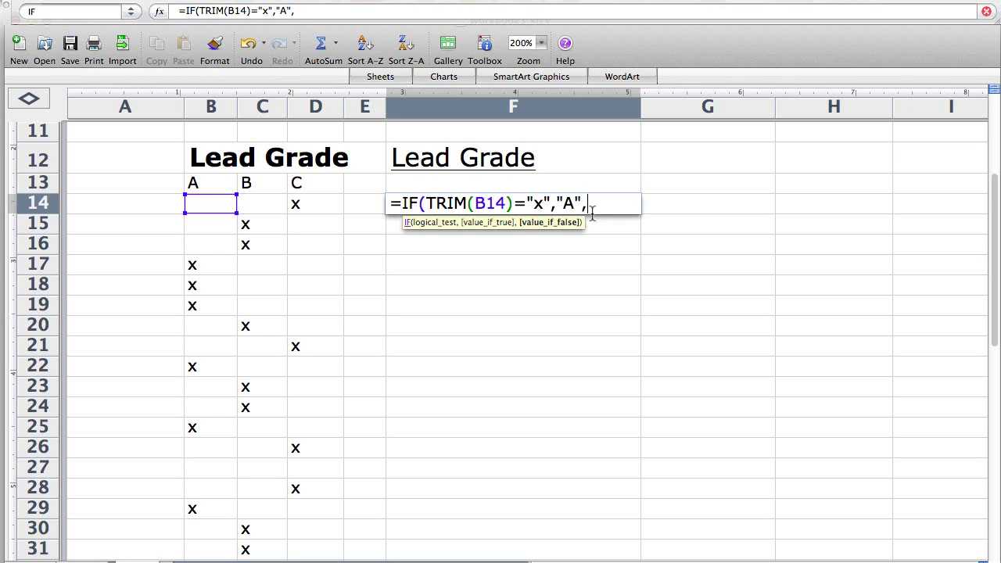
- Extend the F14 formula with the nested condition IF(TRIM(C14)="x","B", to return grade B
{"action": "type", "text": "IF(T"}
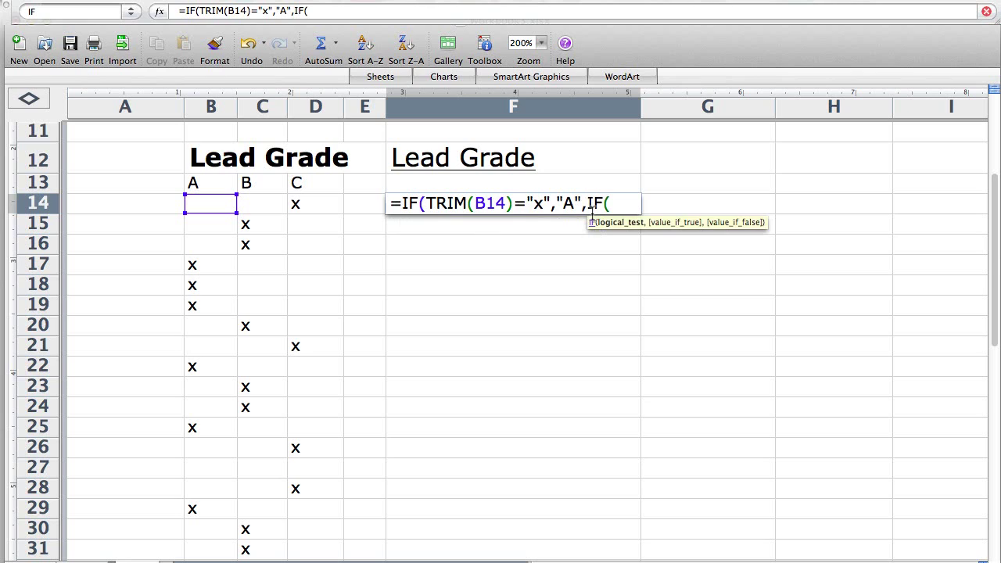
{"action": "type", "text": "RIM"}
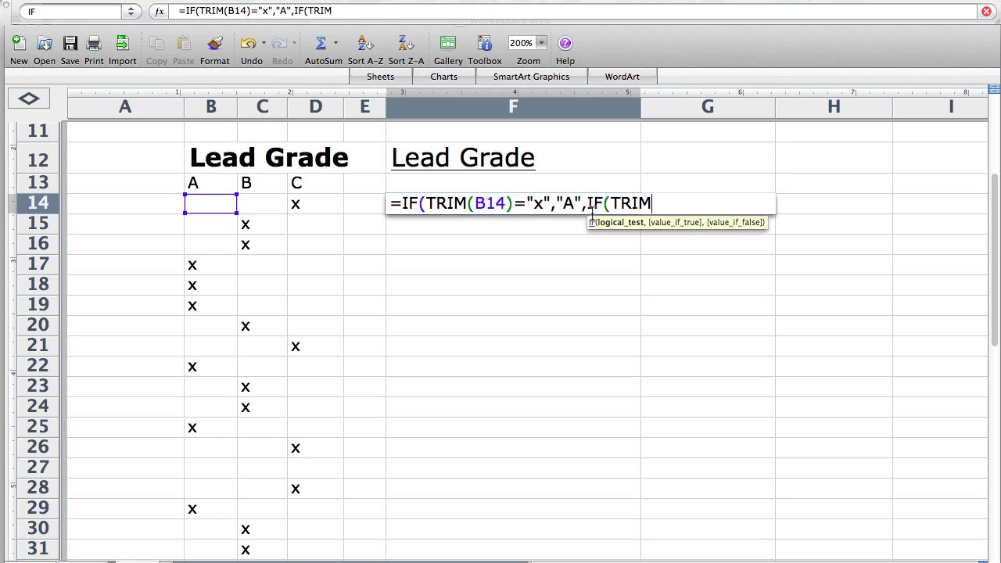
{"action": "type", "text": "("}
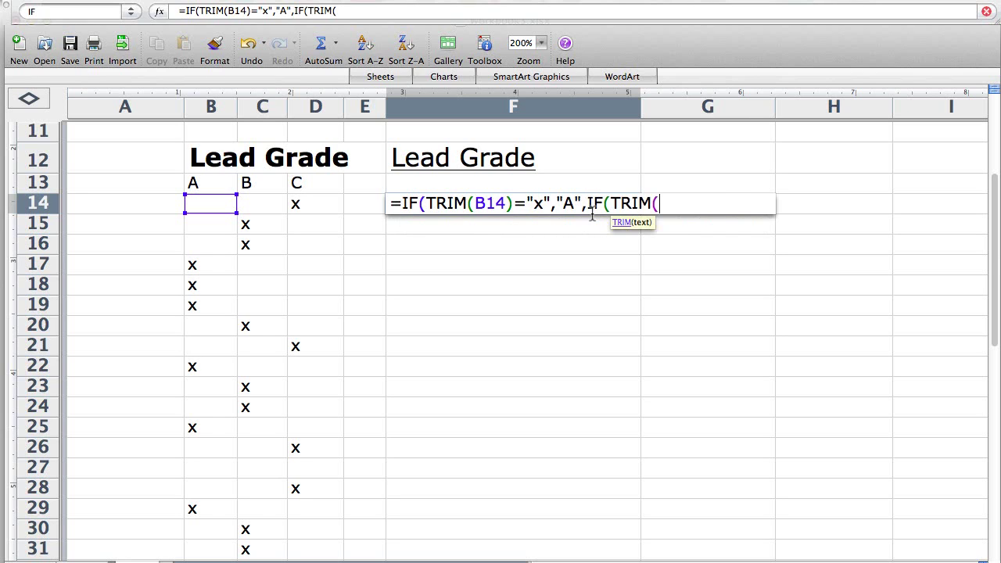
{"action": "left_click", "coordinate": [255, 206]}
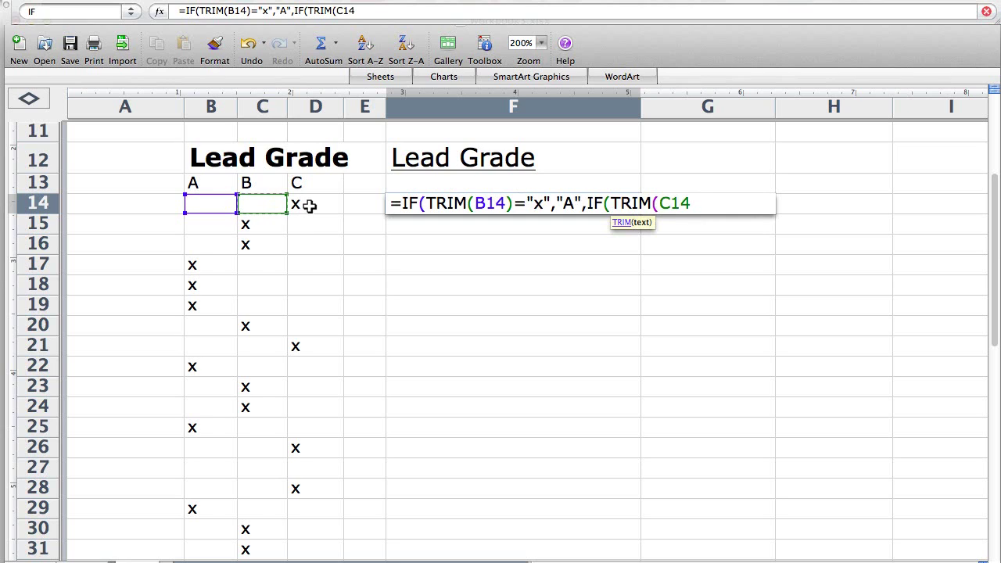
{"action": "type", "text": ")="}
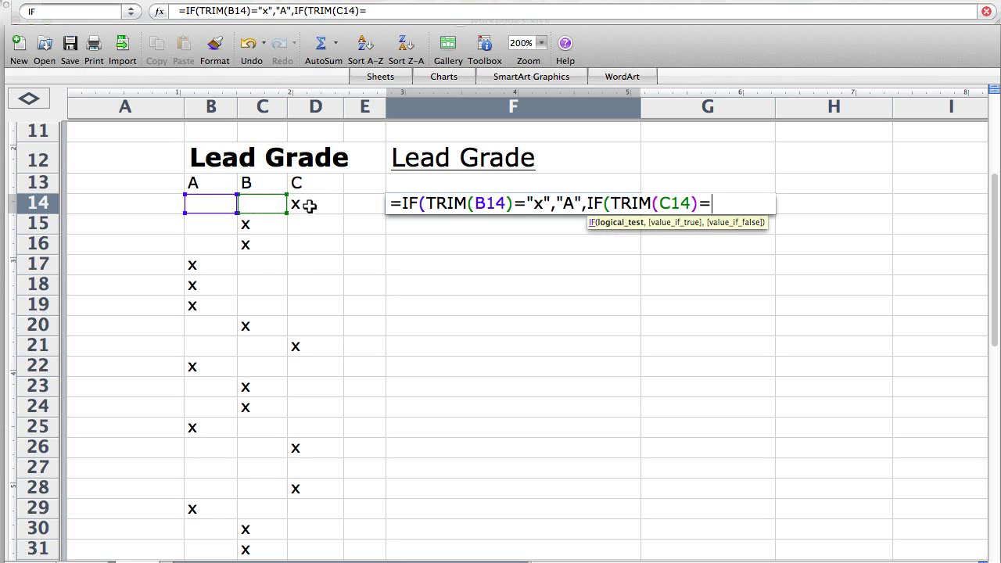
{"action": "type", "text": "\"x\",\"B\","}
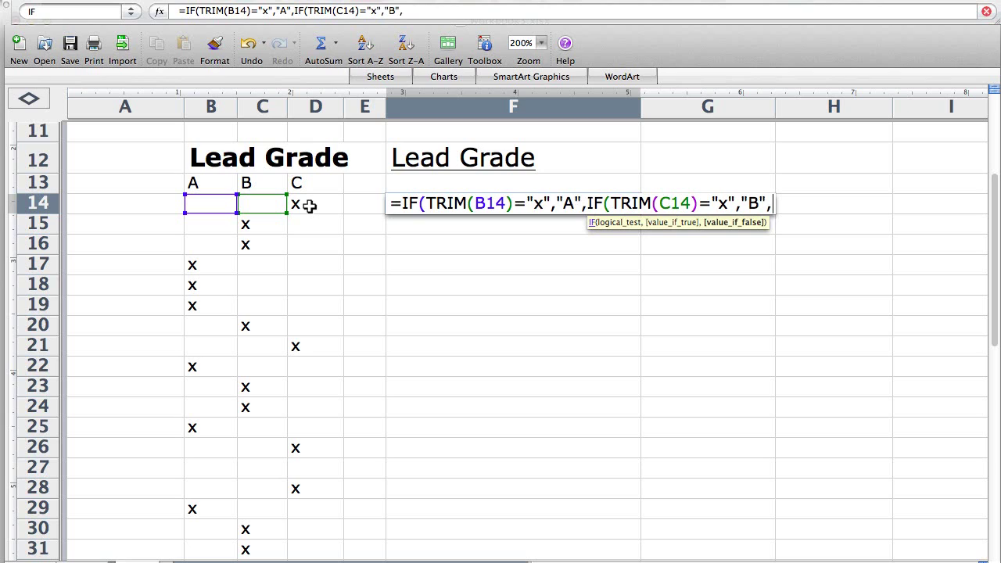
- Complete the F14 formula with IF(TRIM(D14)="x","C"," "))) to return grade C or a blank, and enter it
{"action": "type", "text": "IF"}
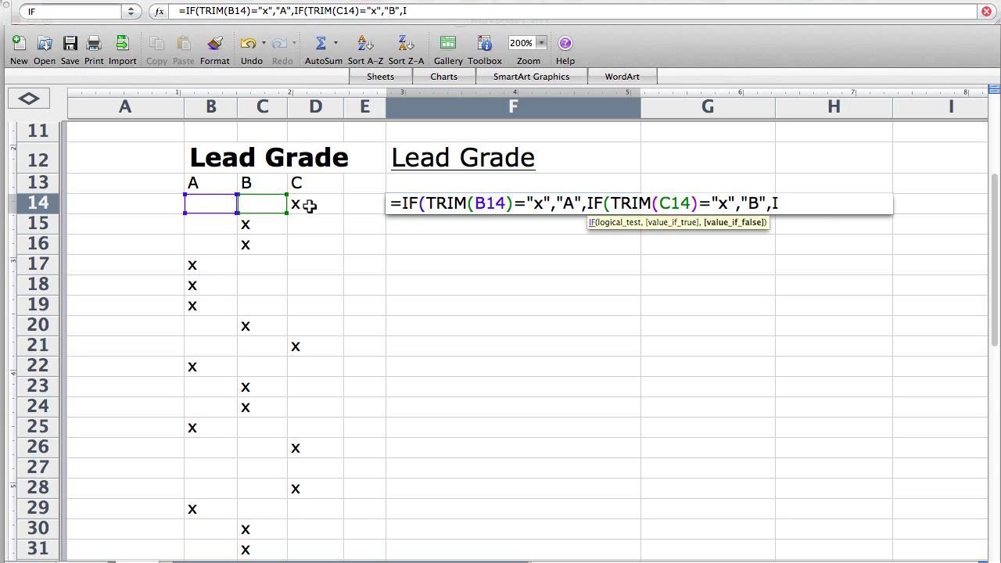
{"action": "type", "text": "(TRI"}
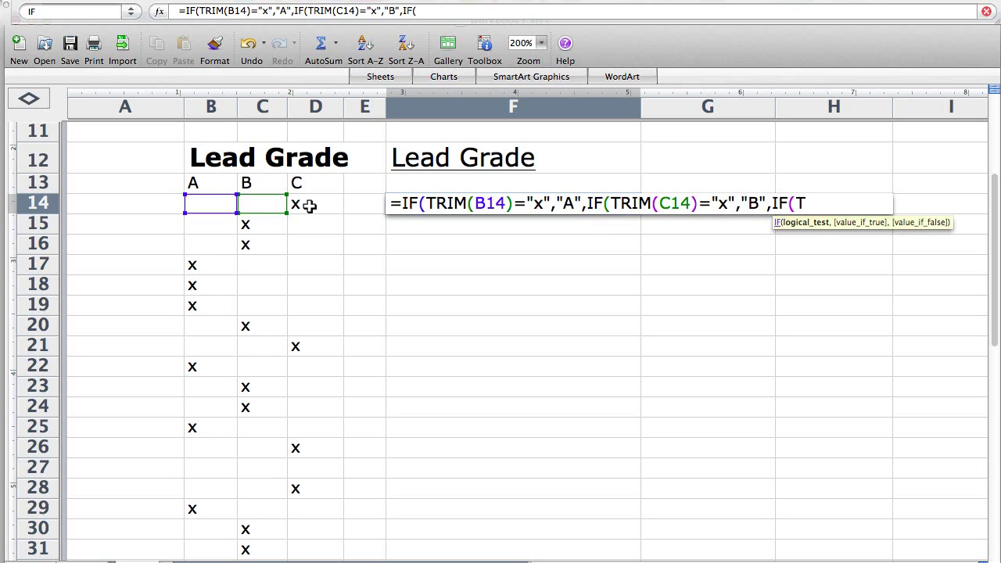
{"action": "type", "text": "M"}
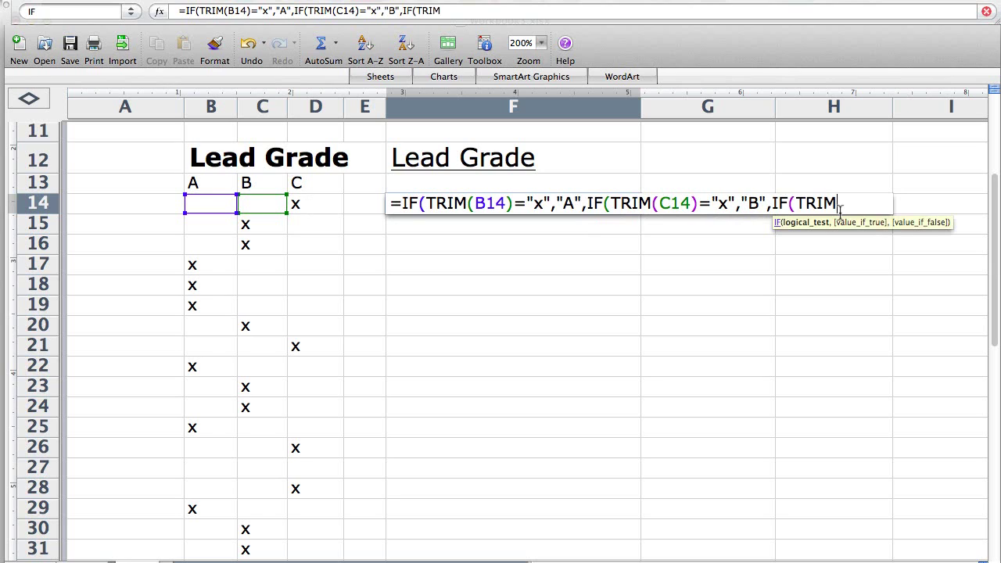
{"action": "type", "text": "("}
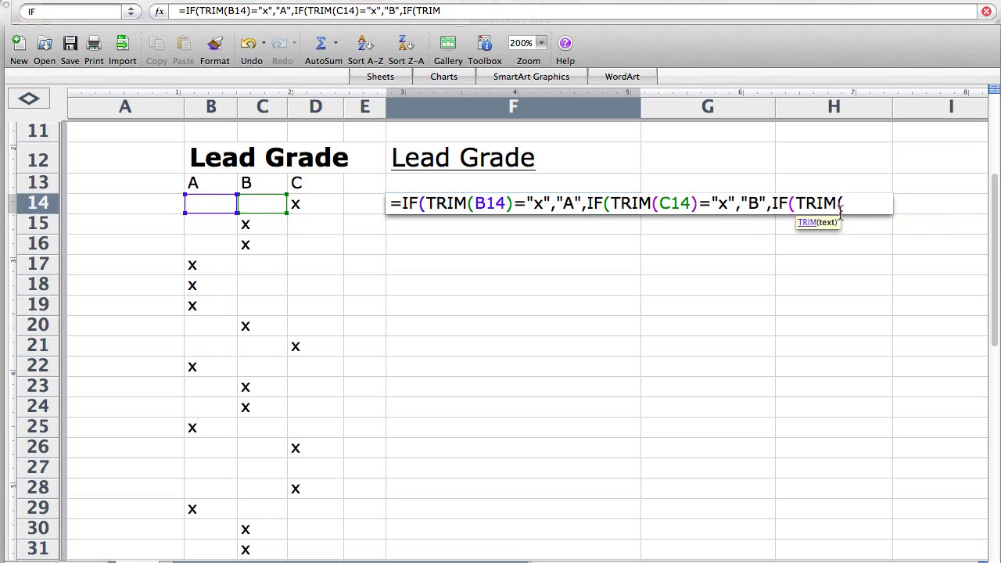
{"action": "left_click", "coordinate": [313, 204]}
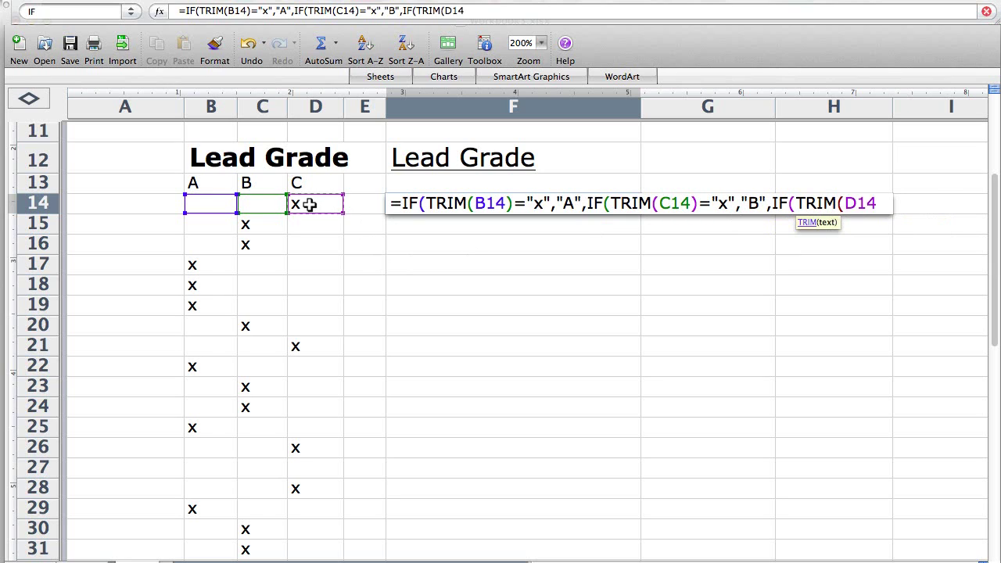
{"action": "type", "text": ")"}
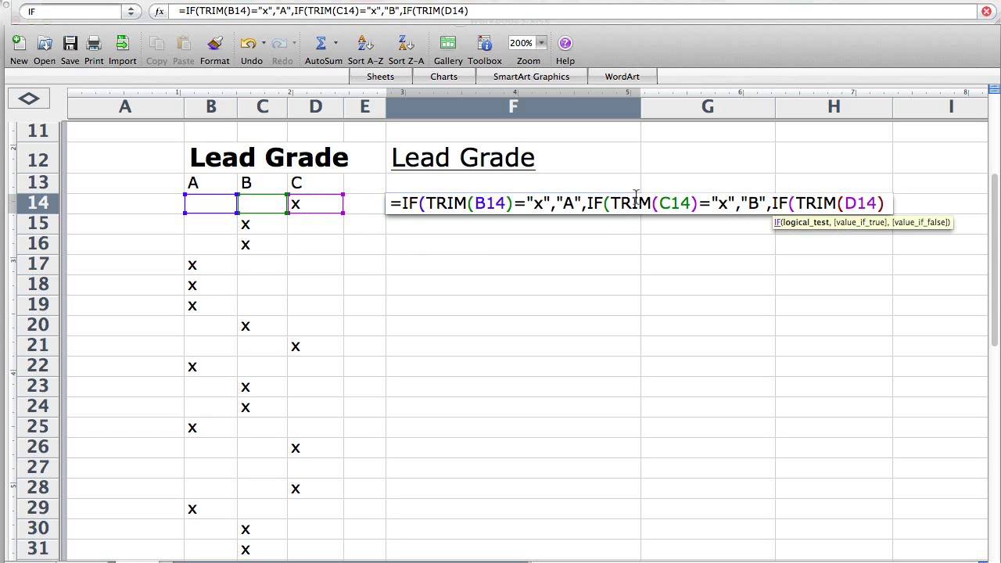
{"action": "type", "text": "=\""}
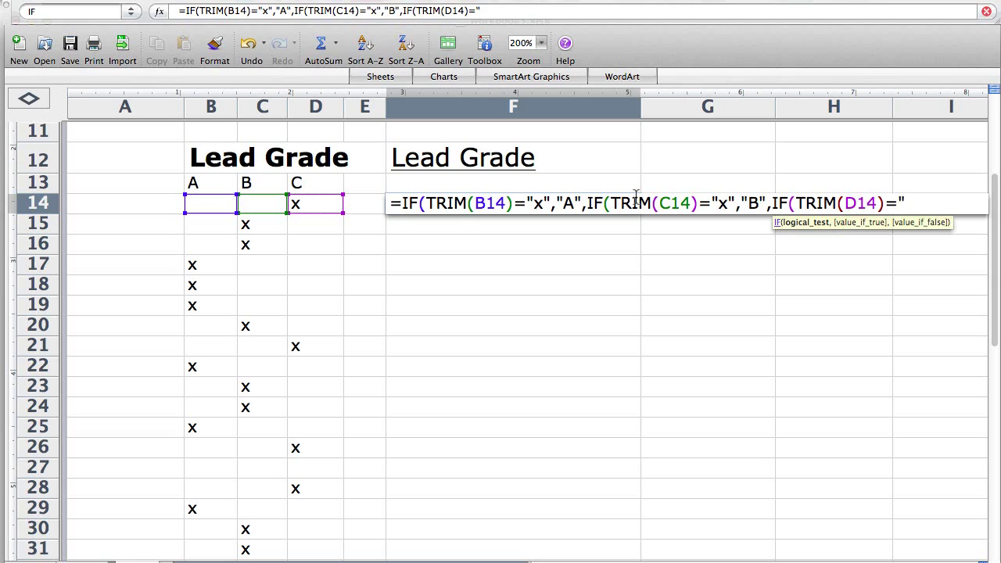
{"action": "type", "text": "x\",\"C"}
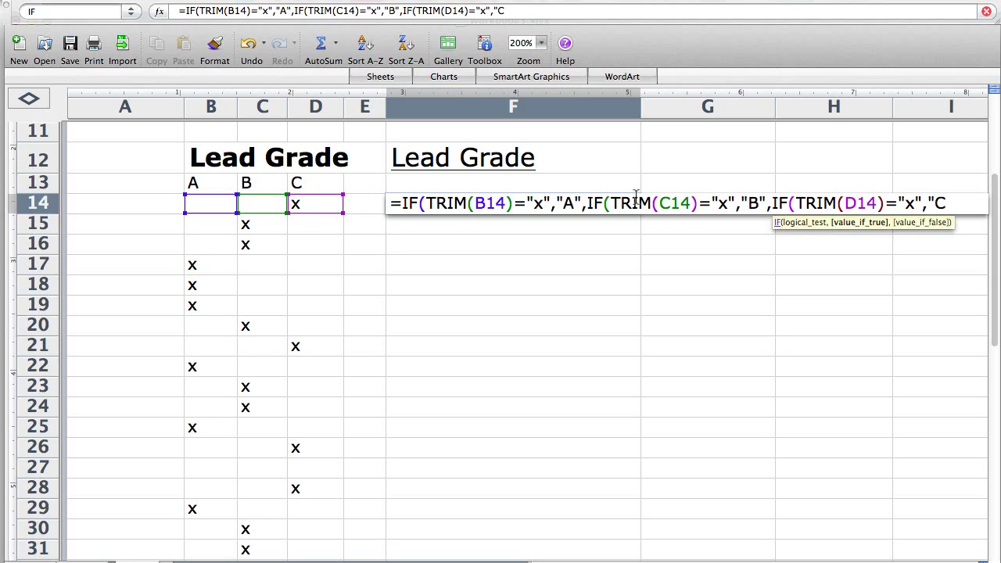
{"action": "type", "text": "\","}
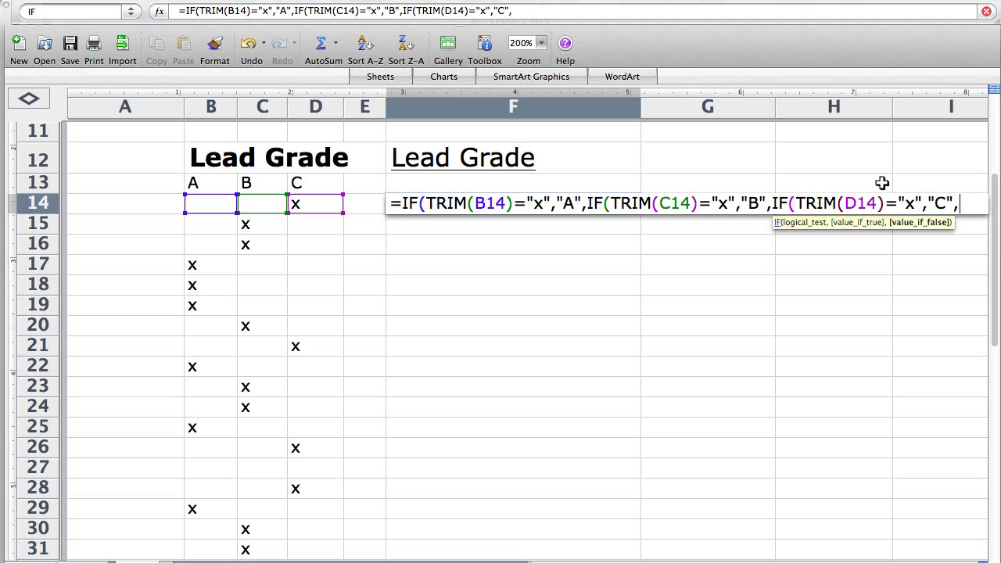
{"action": "type", "text": "\" \"))))"}
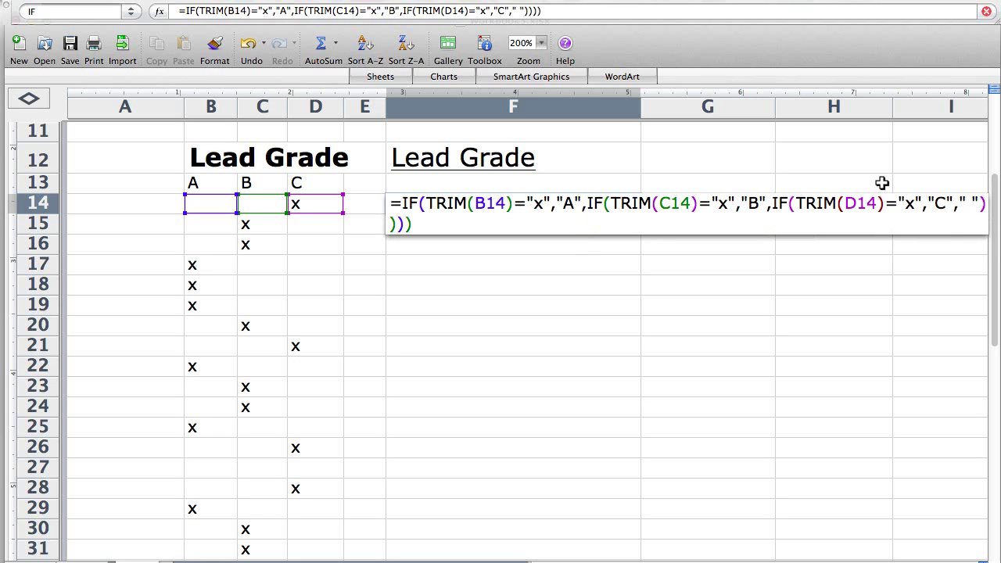
{"action": "key", "text": "BackSpace"}
{"action": "key", "text": "Return"}
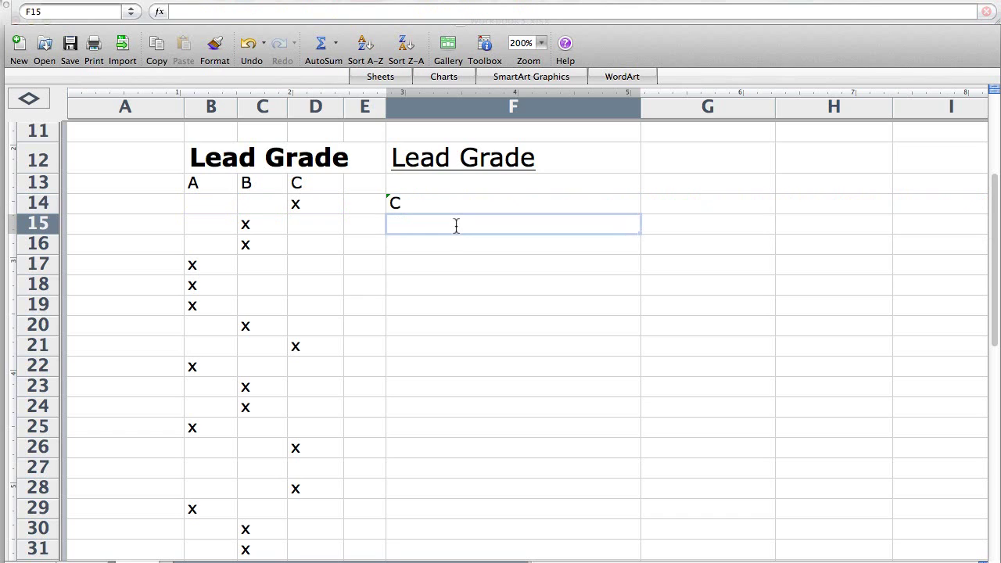
- Check the grade in F14 against the mark in D14 and copy the F14 formula
{"action": "left_click", "coordinate": [425, 205]}
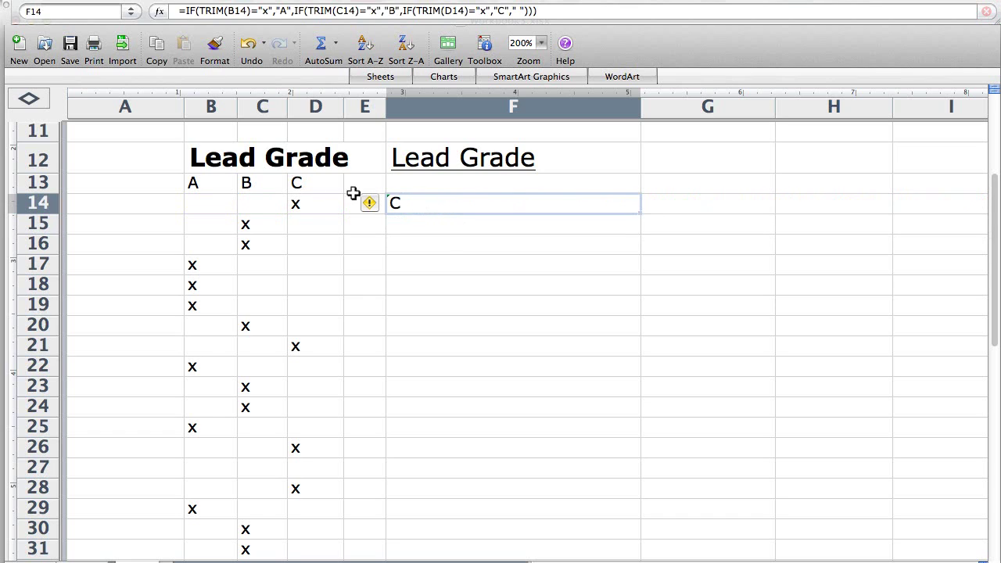
{"action": "left_click", "coordinate": [304, 205]}
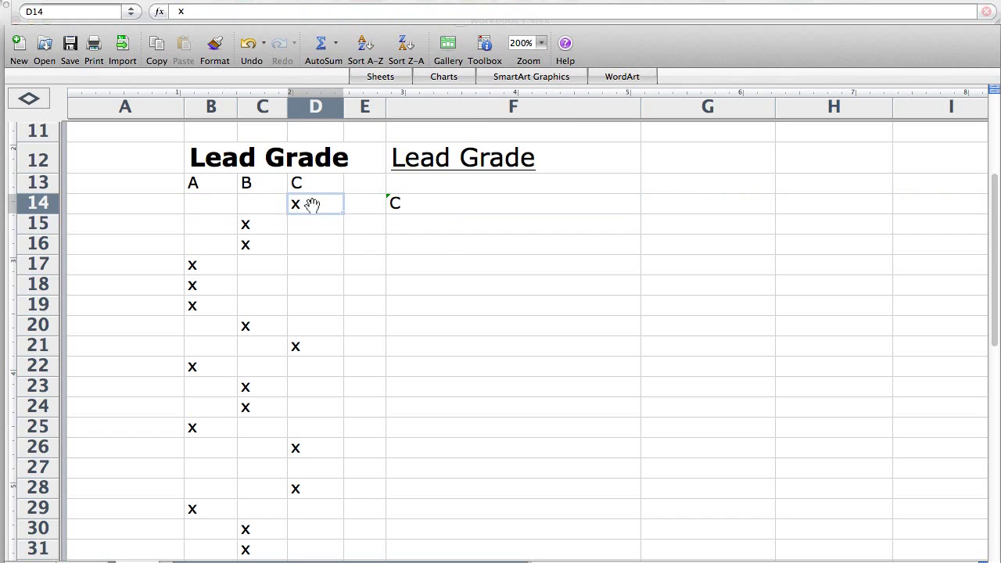
{"action": "left_click", "coordinate": [412, 203]}
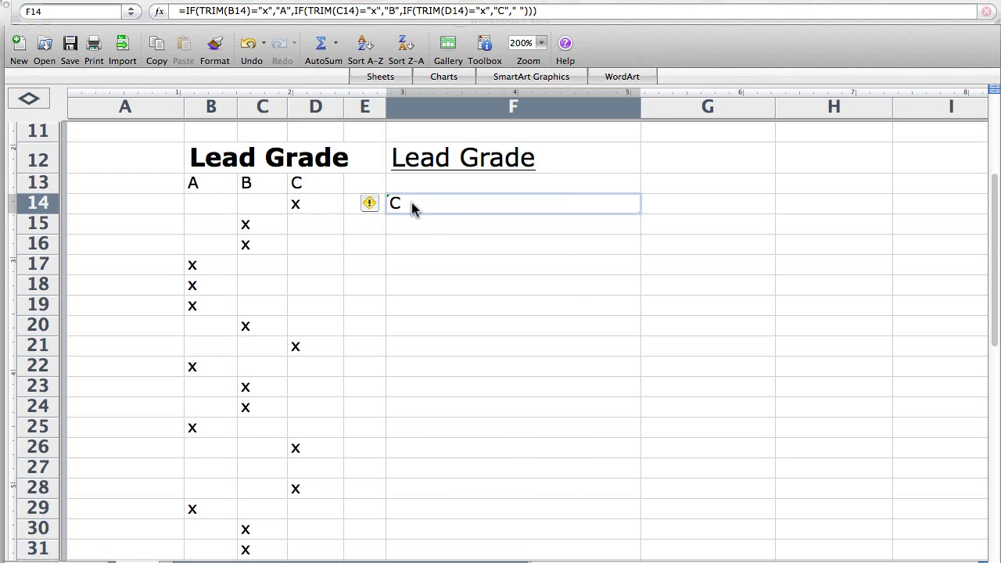
{"action": "right_click", "coordinate": [411, 203]}
{"action": "left_click", "coordinate": [439, 251]}
- Paste the copied formula into F15:F38 using Paste Special with the Formulas option
{"action": "left_click_drag", "start_coordinate": [395, 221], "coordinate": [455, 453]}
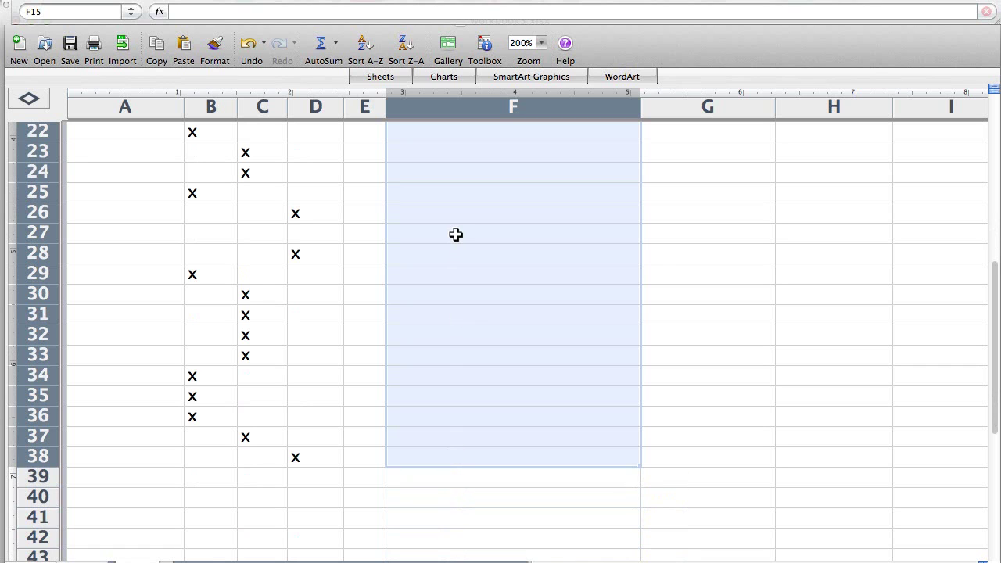
{"action": "scroll", "coordinate": [456, 235], "scroll_direction": "down", "scroll_amount": 5}
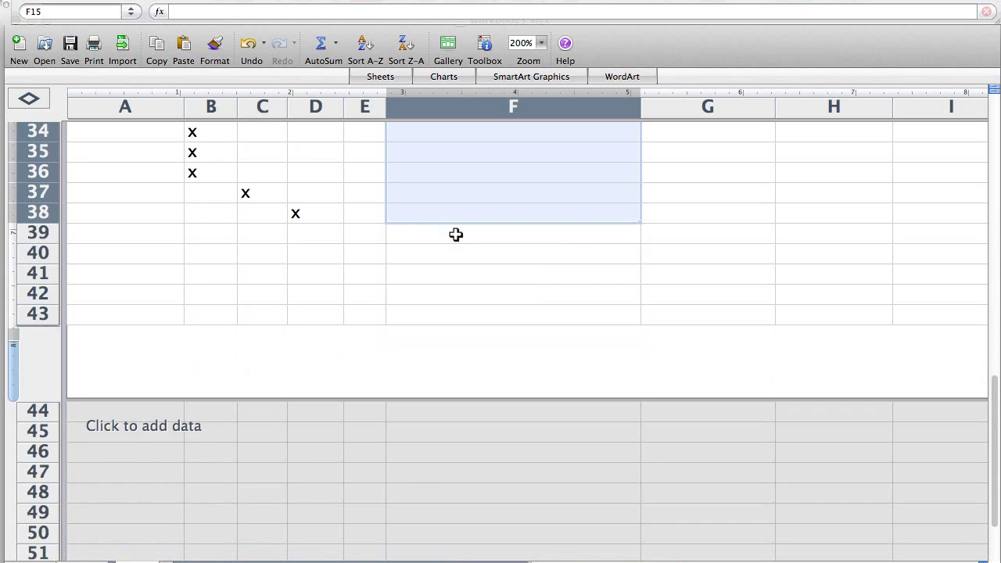
{"action": "scroll", "coordinate": [456, 234], "scroll_direction": "up", "scroll_amount": 10}
{"action": "scroll", "coordinate": [456, 235], "scroll_direction": "down", "scroll_amount": 2}
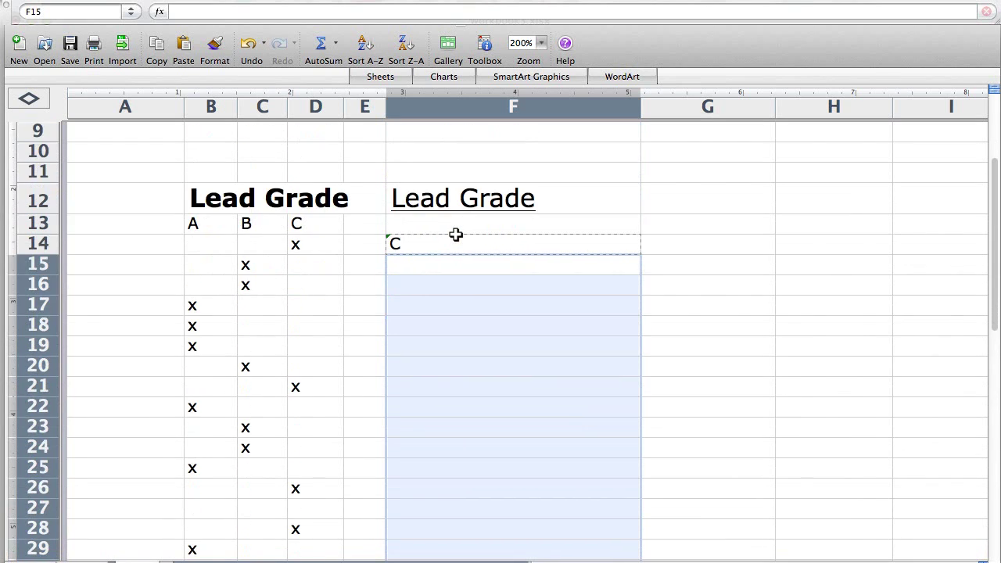
{"action": "right_click", "coordinate": [431, 313]}
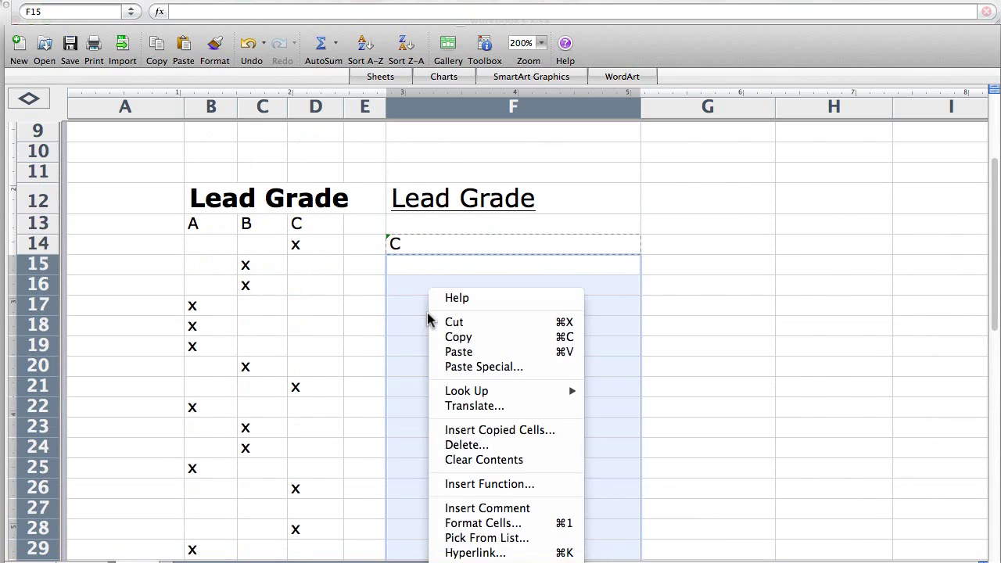
{"action": "left_click", "coordinate": [444, 366]}
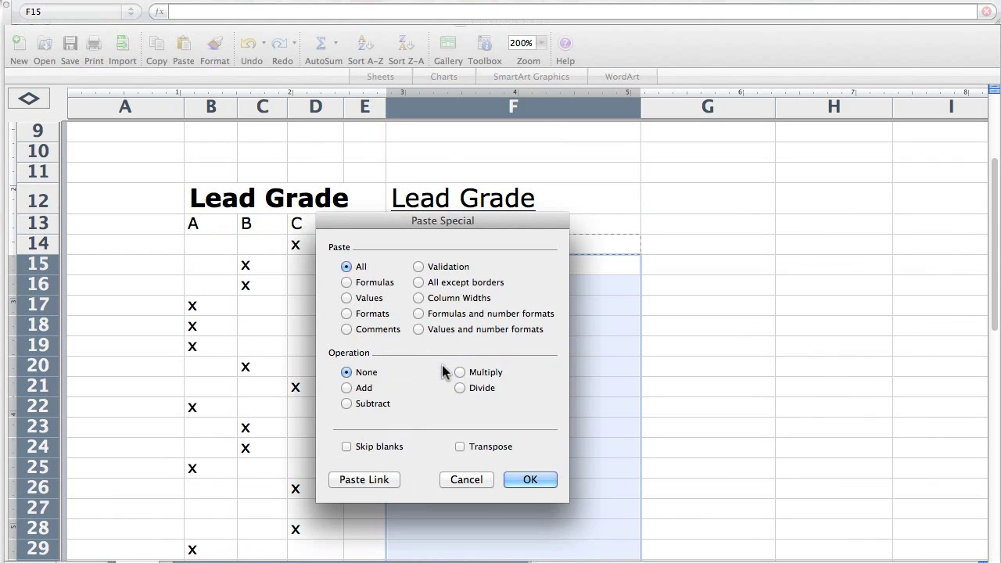
{"action": "left_click", "coordinate": [346, 283]}
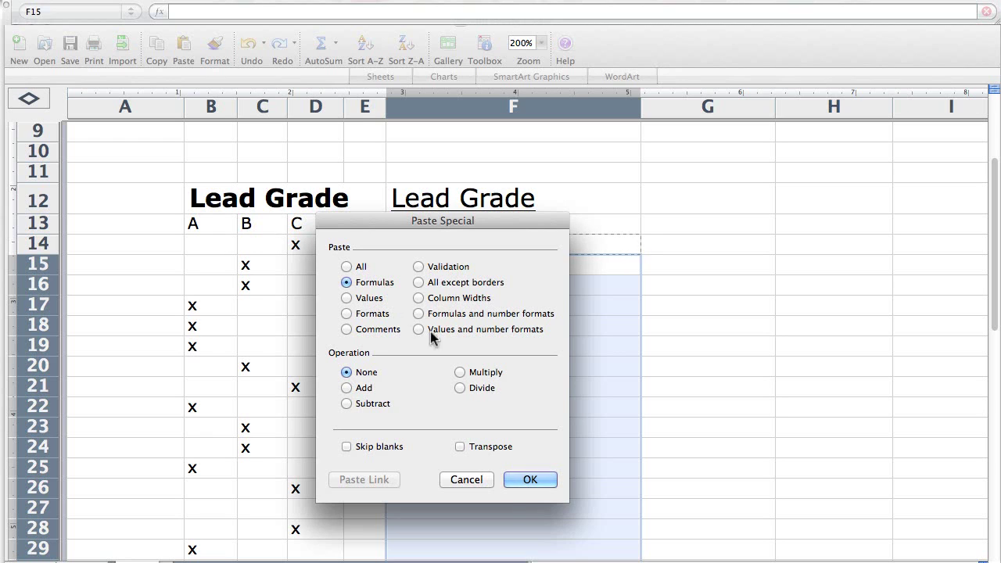
{"action": "left_click", "coordinate": [518, 479]}
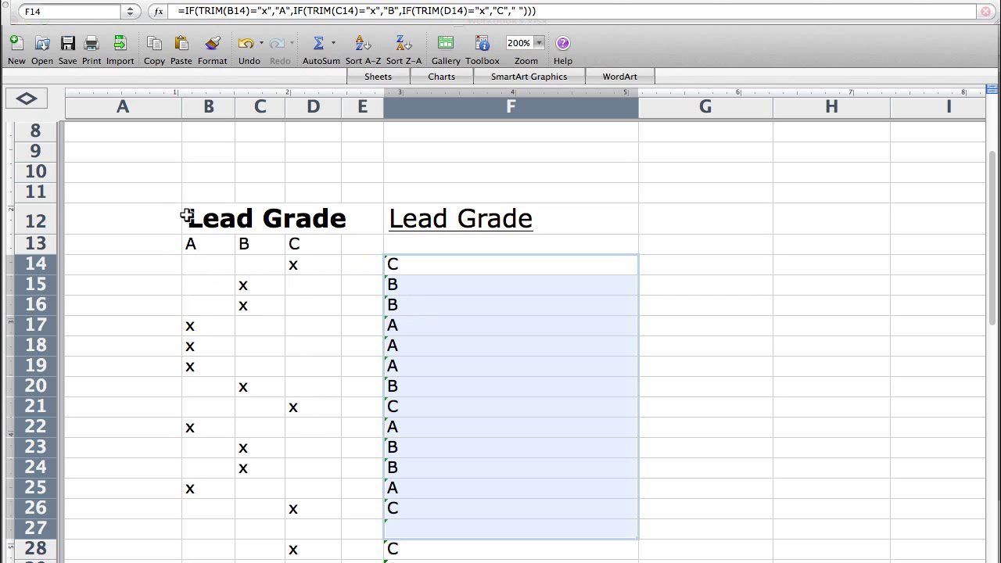
- Try to delete the original grade cells B12:D38, shifting the remaining cells left
{"action": "left_click_drag", "start_coordinate": [187, 217], "coordinate": [295, 522]}
{"action": "scroll", "coordinate": [258, 415], "scroll_direction": "down", "scroll_amount": 5}
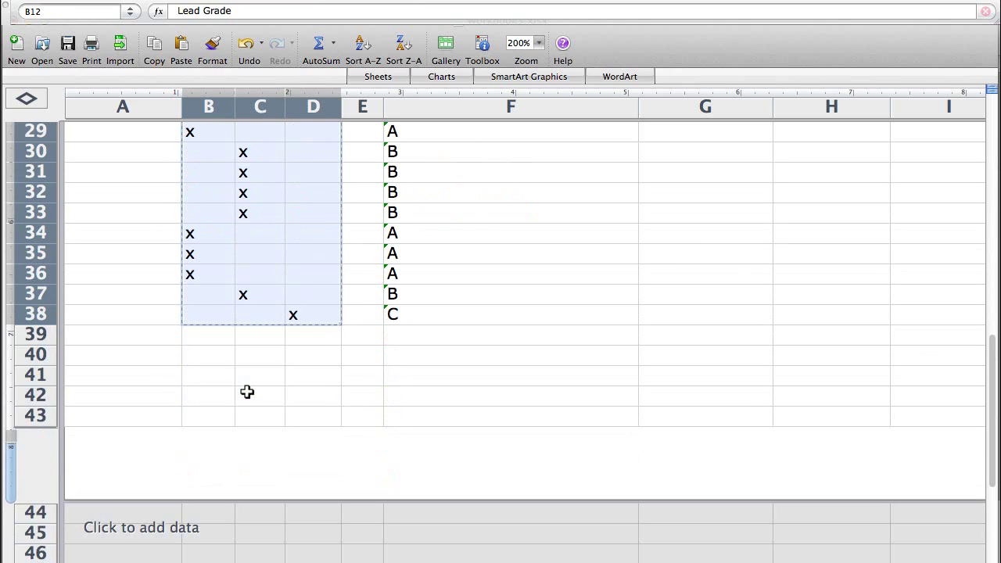
{"action": "key", "text": "super+c"}
{"action": "scroll", "coordinate": [247, 392], "scroll_direction": "up", "scroll_amount": 3}
{"action": "right_click", "coordinate": [226, 283]}
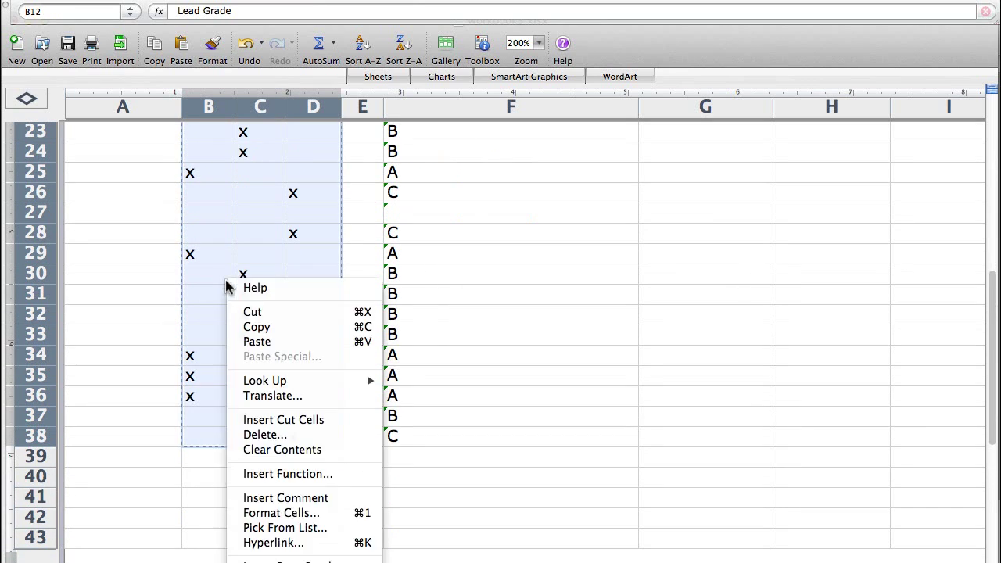
{"action": "key", "text": "Escape"}
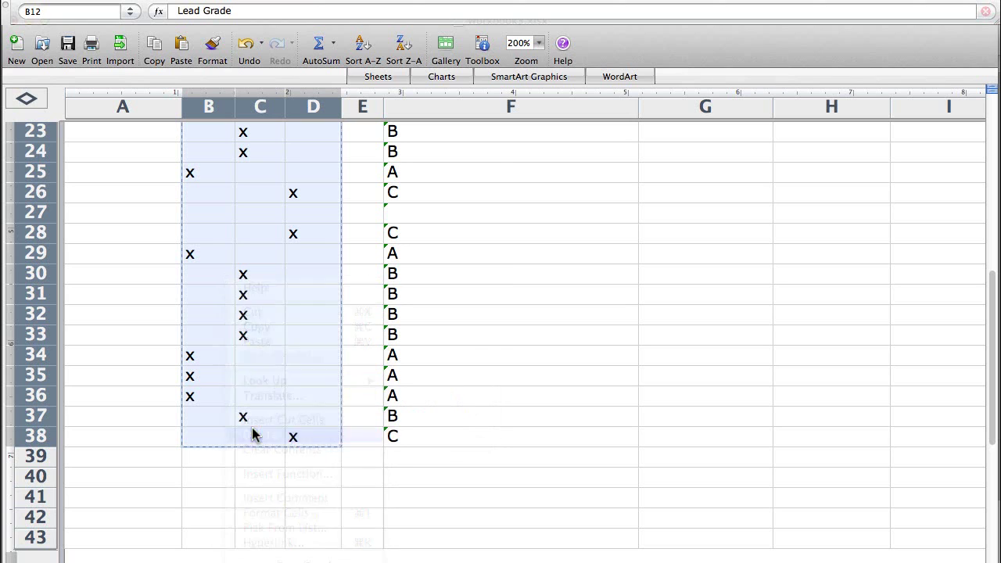
{"action": "scroll", "coordinate": [307, 244], "scroll_direction": "up", "scroll_amount": 7}
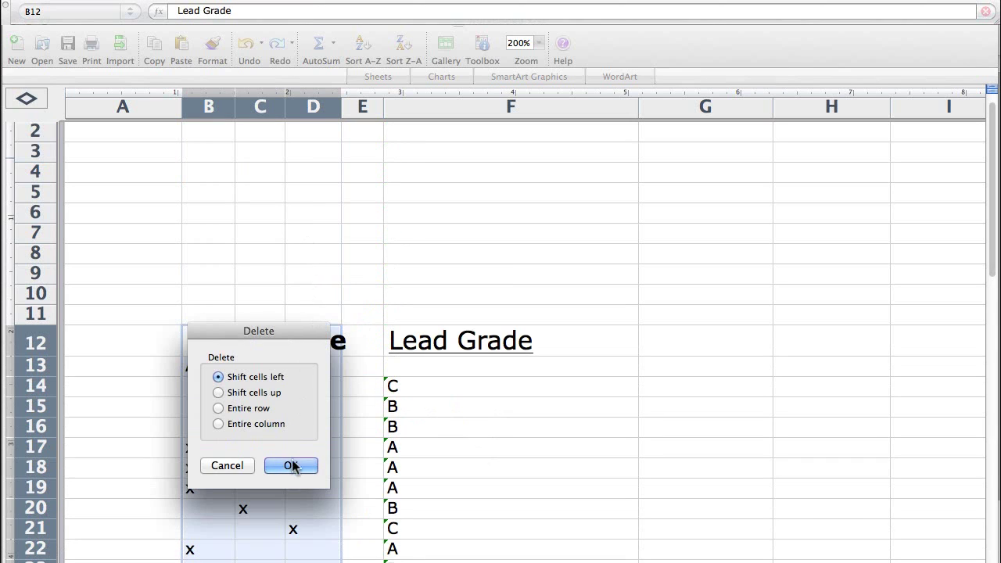
{"action": "left_click", "coordinate": [292, 464]}
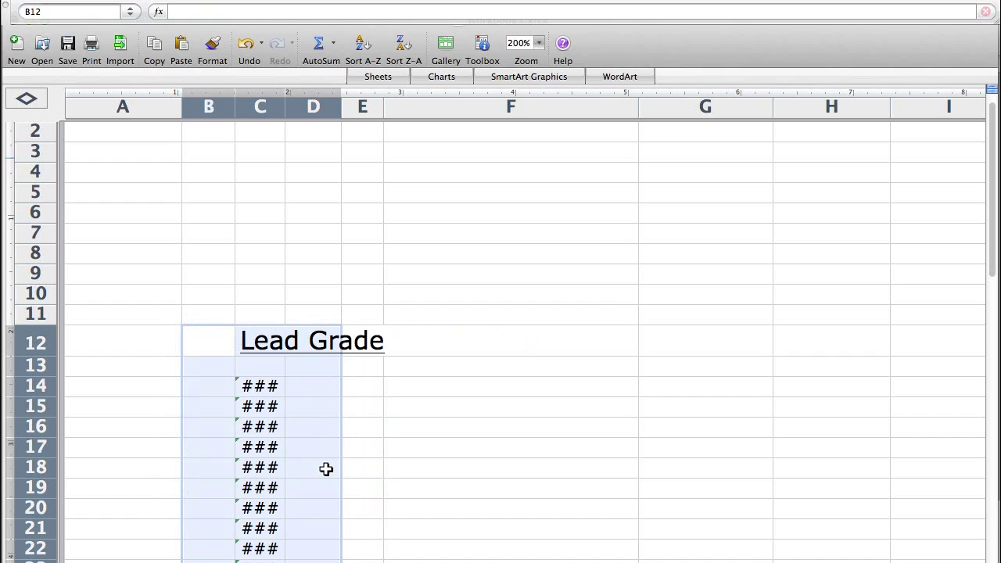
- Inspect the shifted Lead Grade column down to row 38 and undo the cell deletion
{"action": "scroll", "coordinate": [325, 465], "scroll_direction": "down", "scroll_amount": 5}
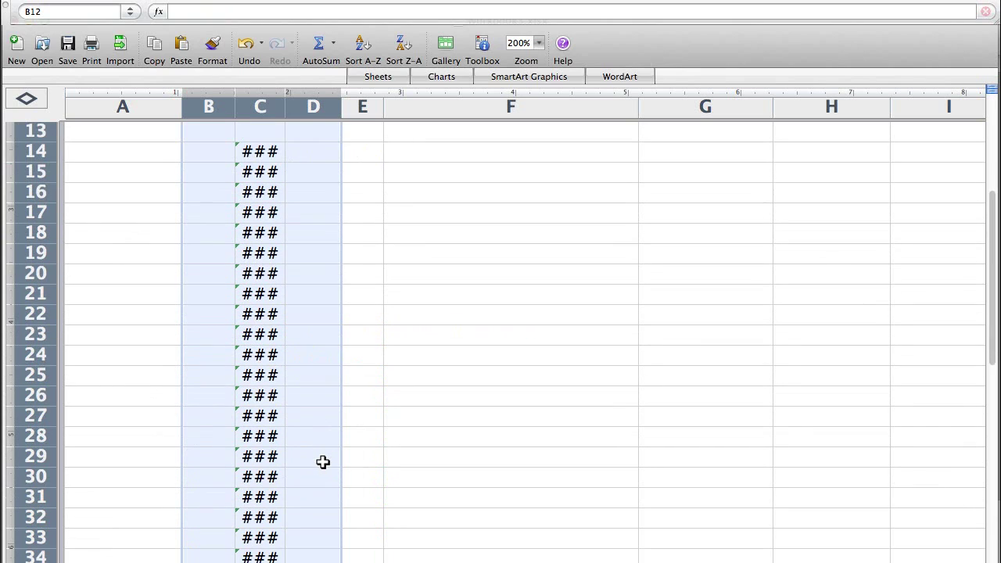
{"action": "scroll", "coordinate": [323, 462], "scroll_direction": "down", "scroll_amount": 5}
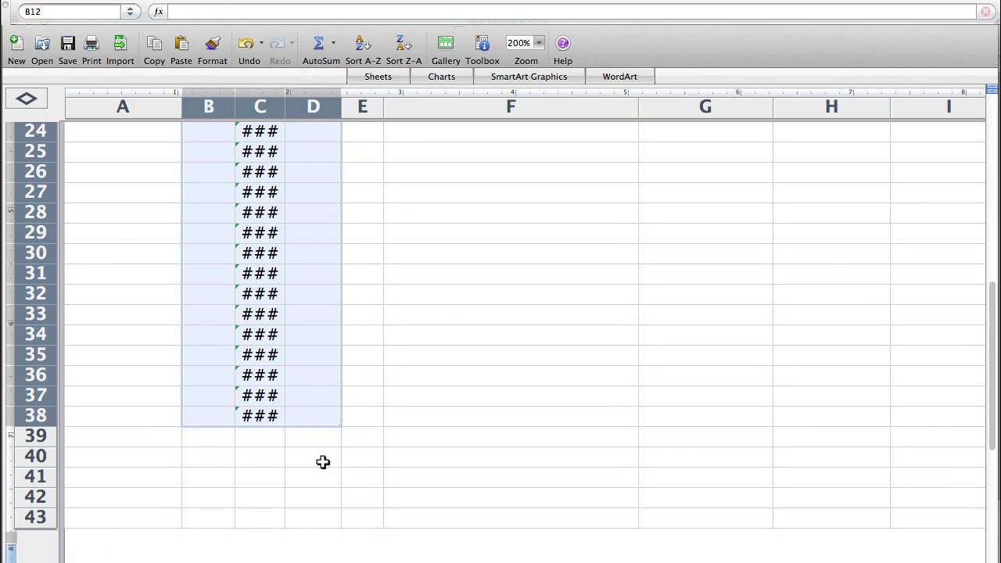
{"action": "scroll", "coordinate": [323, 462], "scroll_direction": "up", "scroll_amount": 7}
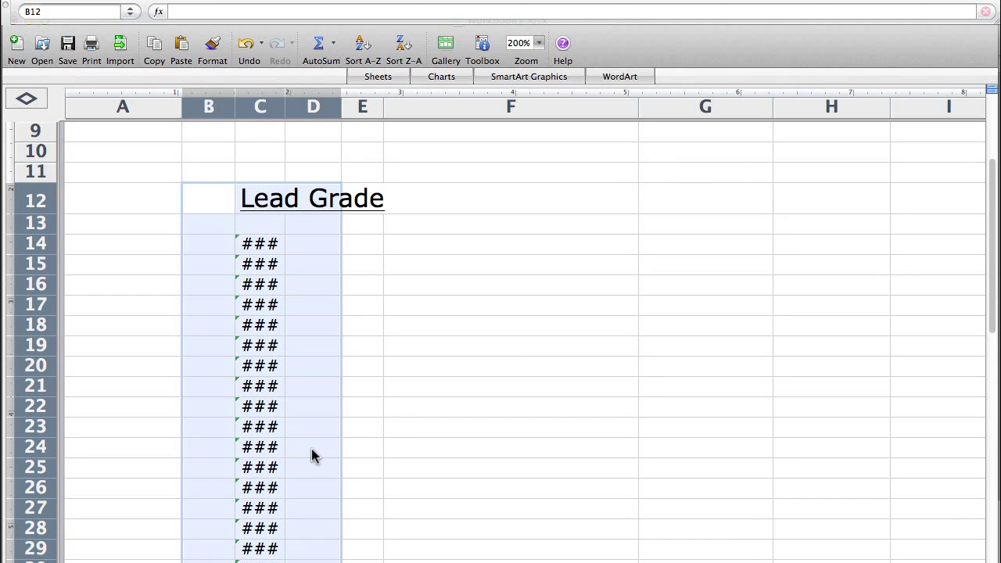
{"action": "key", "text": "super+z"}
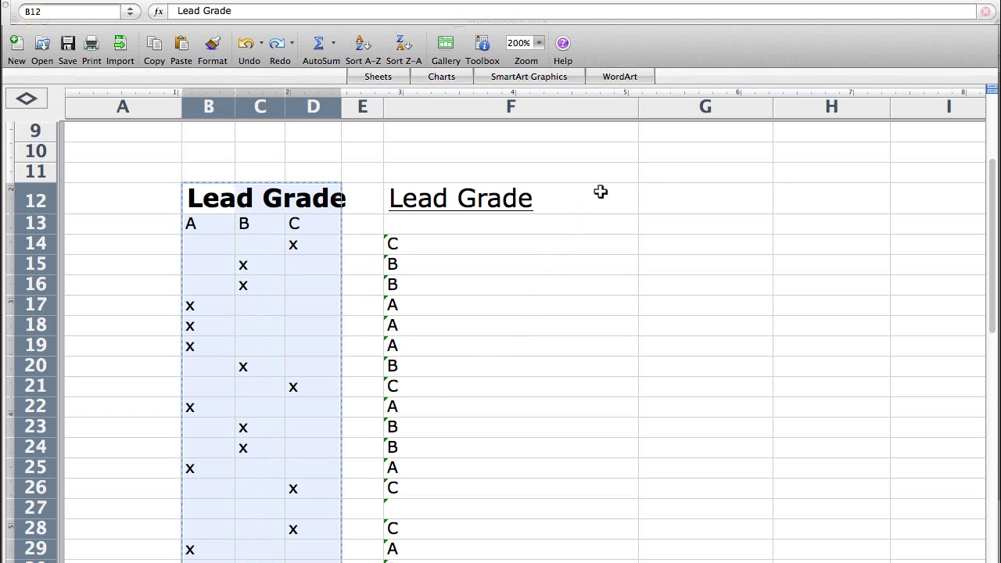
- Enter the heading Lead Grade in G12 for a new values-only column
{"action": "left_click", "coordinate": [663, 192]}
{"action": "type", "text": "L"}
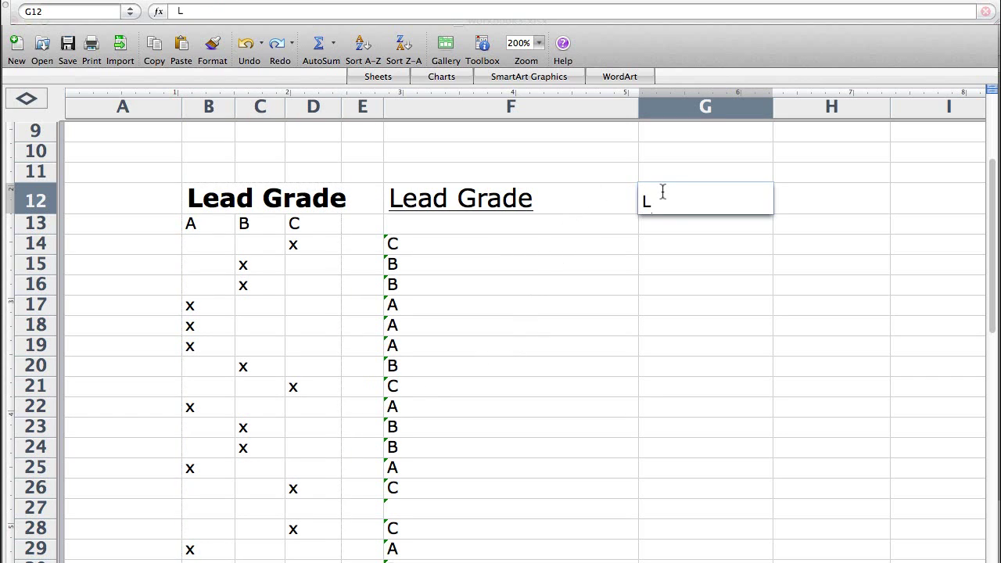
{"action": "type", "text": "ead Grade"}
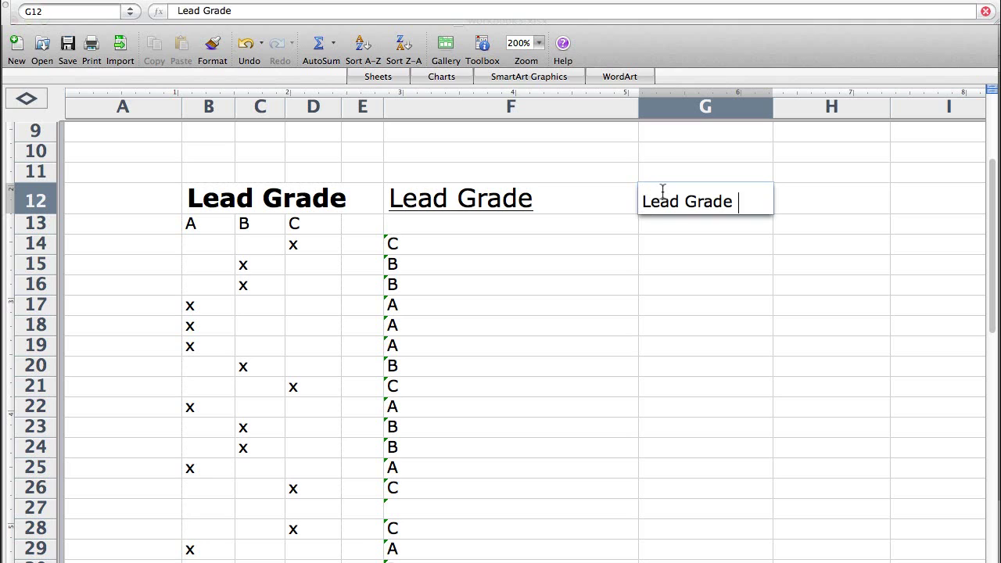
{"action": "key", "text": "Return"}
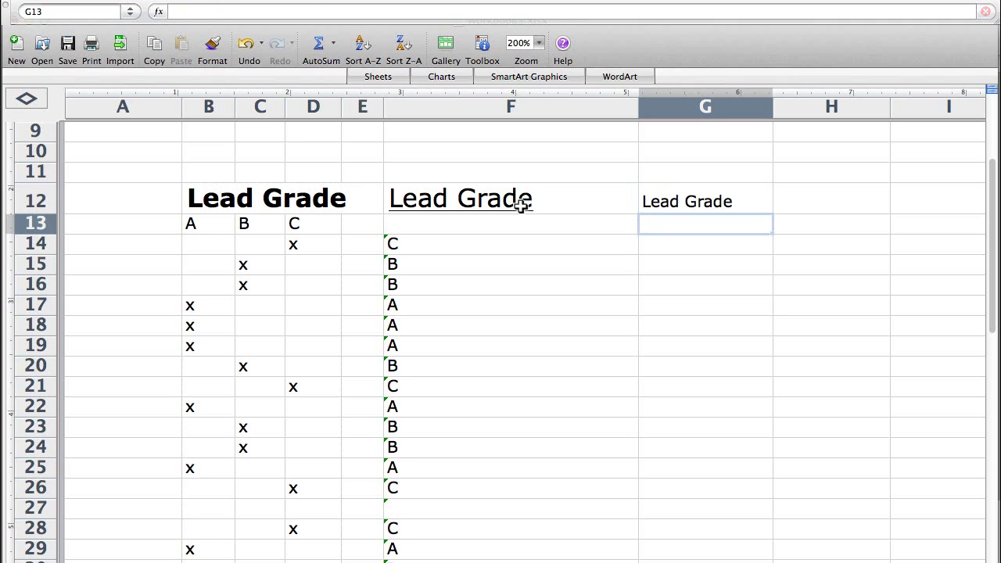
- Copy the grade formula cells F14:F38
{"action": "left_click", "coordinate": [401, 245]}
{"action": "left_click_drag", "start_coordinate": [401, 244], "coordinate": [428, 495]}
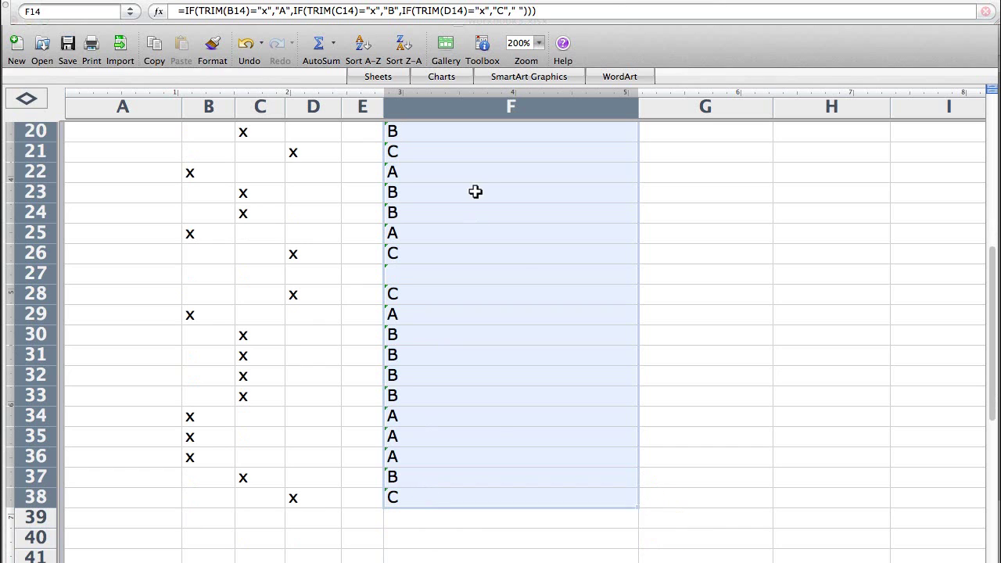
{"action": "right_click", "coordinate": [474, 191]}
{"action": "left_click", "coordinate": [505, 237]}
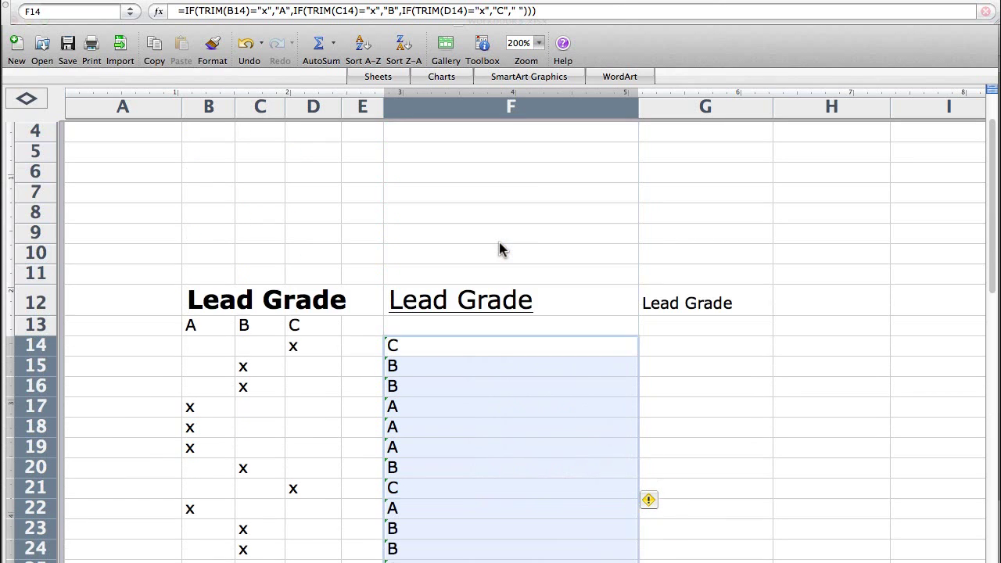
- Paste the copied grades into G14:G38 using Paste Special with the Values option
{"action": "left_click_drag", "start_coordinate": [655, 351], "coordinate": [683, 481]}
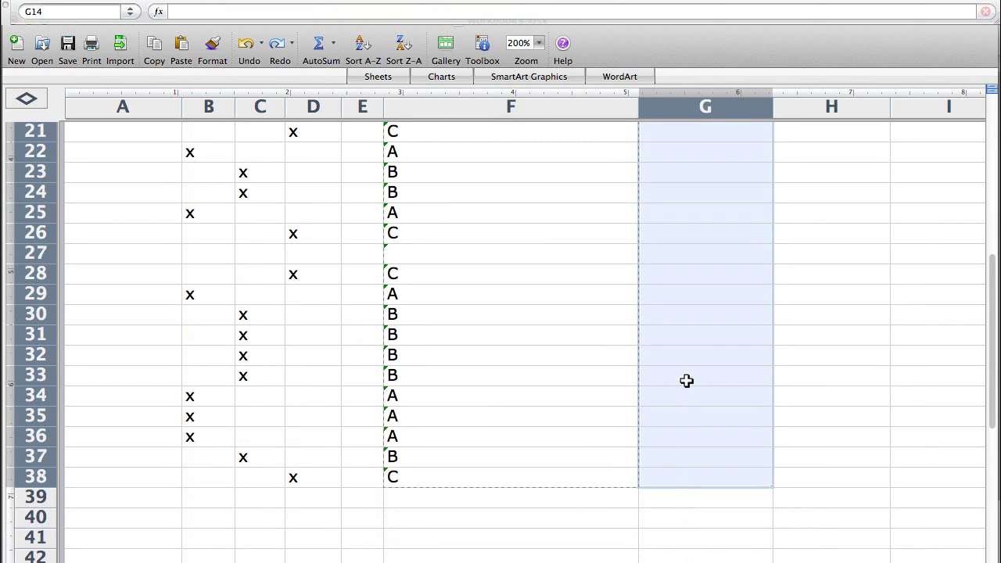
{"action": "scroll", "coordinate": [686, 380], "scroll_direction": "down", "scroll_amount": 5}
{"action": "scroll", "coordinate": [685, 380], "scroll_direction": "up", "scroll_amount": 5}
{"action": "scroll", "coordinate": [686, 380], "scroll_direction": "up", "scroll_amount": 4}
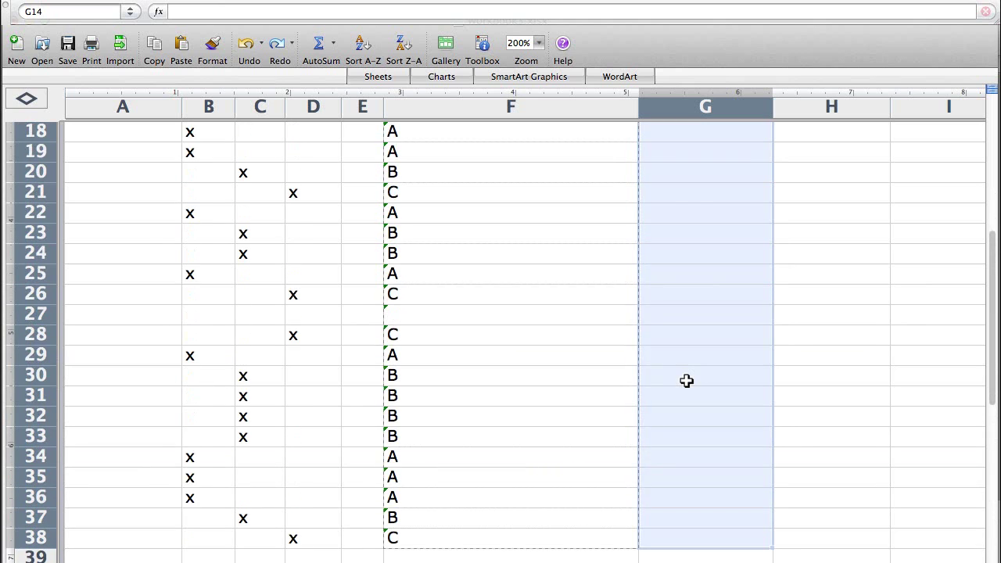
{"action": "right_click", "coordinate": [664, 291]}
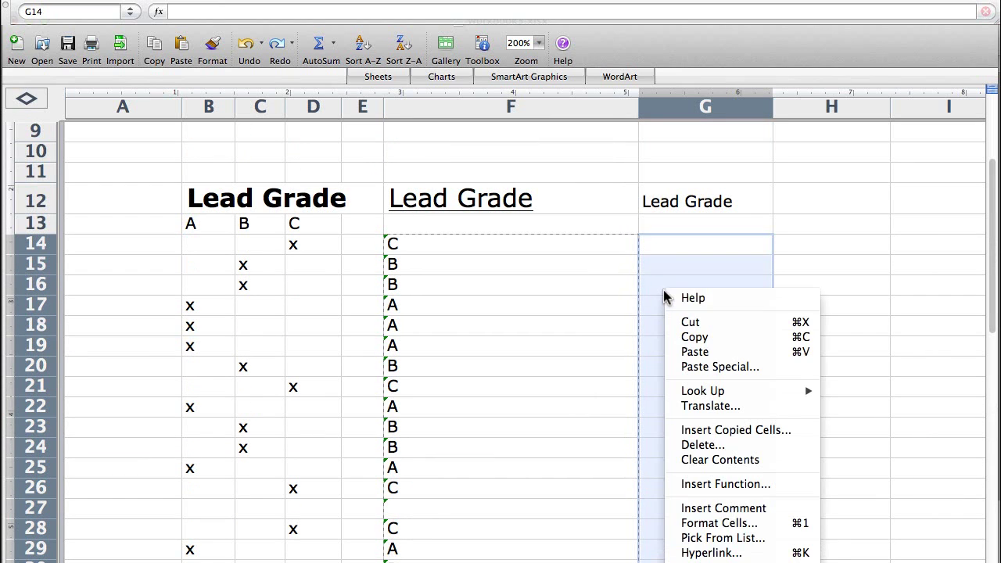
{"action": "left_click", "coordinate": [691, 368]}
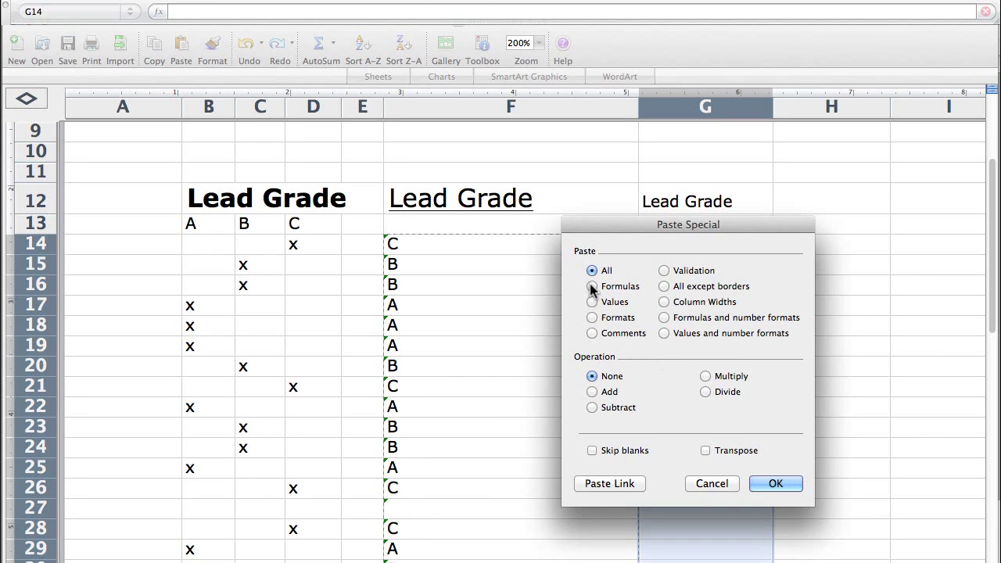
{"action": "left_click", "coordinate": [592, 302]}
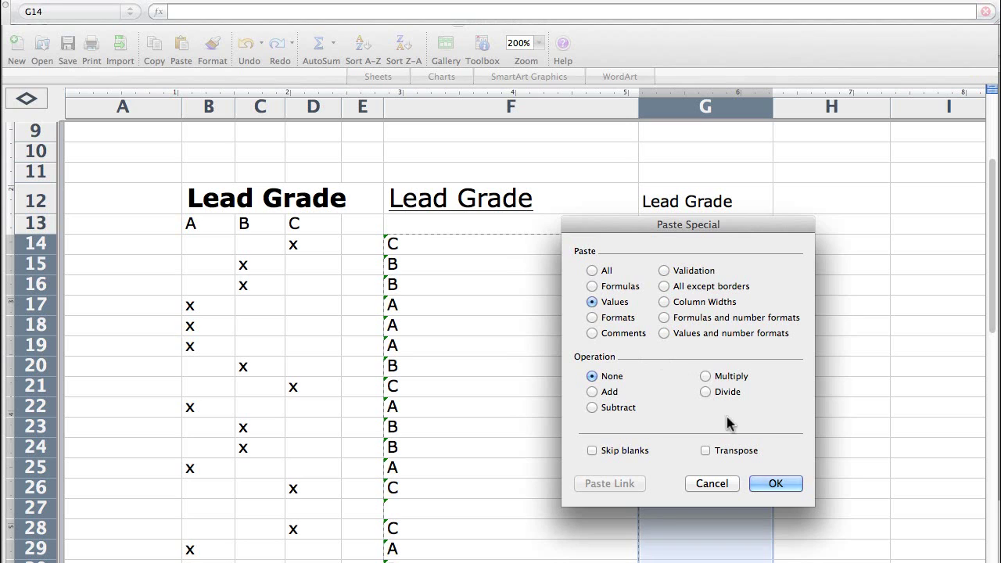
{"action": "left_click", "coordinate": [772, 484]}
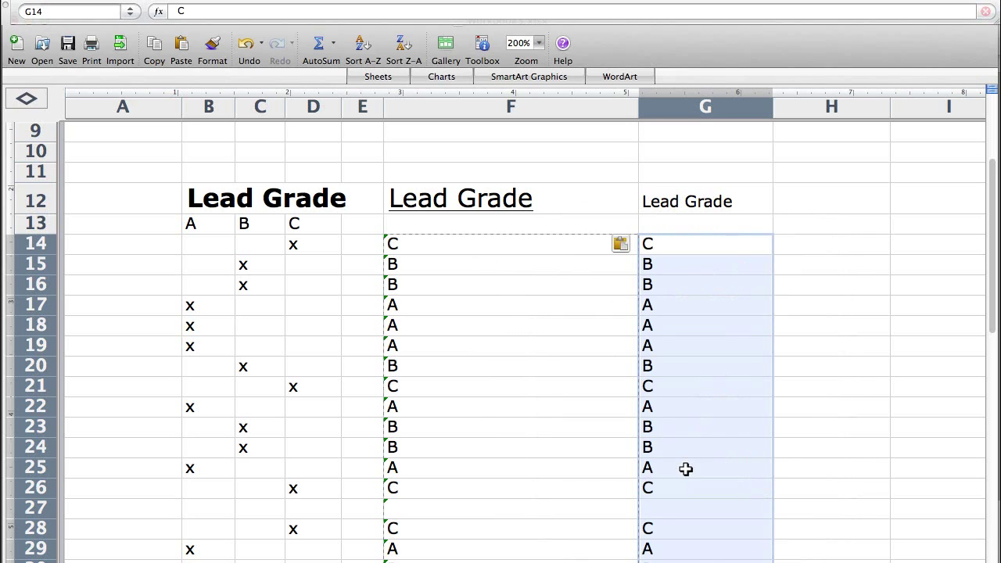
- Delete the original grade and formula cells B12:F38, shifting the values-only Lead Grade column left, and review the remaining column
{"action": "left_click_drag", "start_coordinate": [190, 196], "coordinate": [466, 351]}
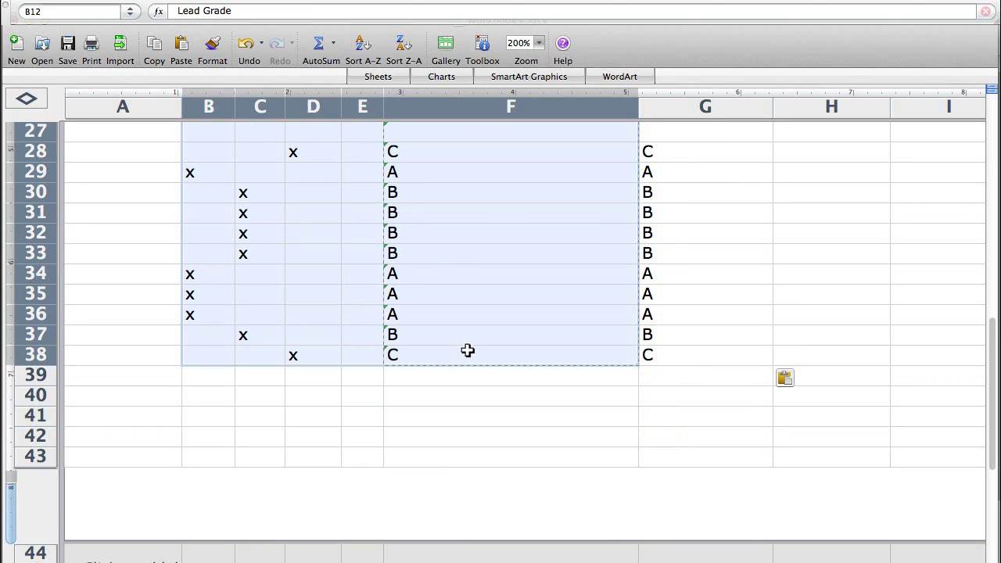
{"action": "right_click", "coordinate": [476, 171]}
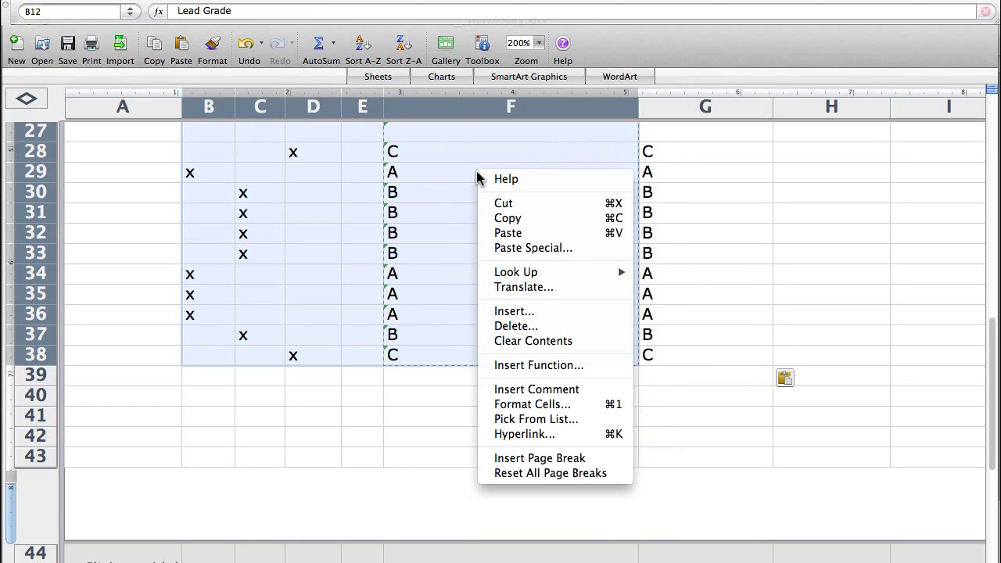
{"action": "left_click", "coordinate": [526, 327]}
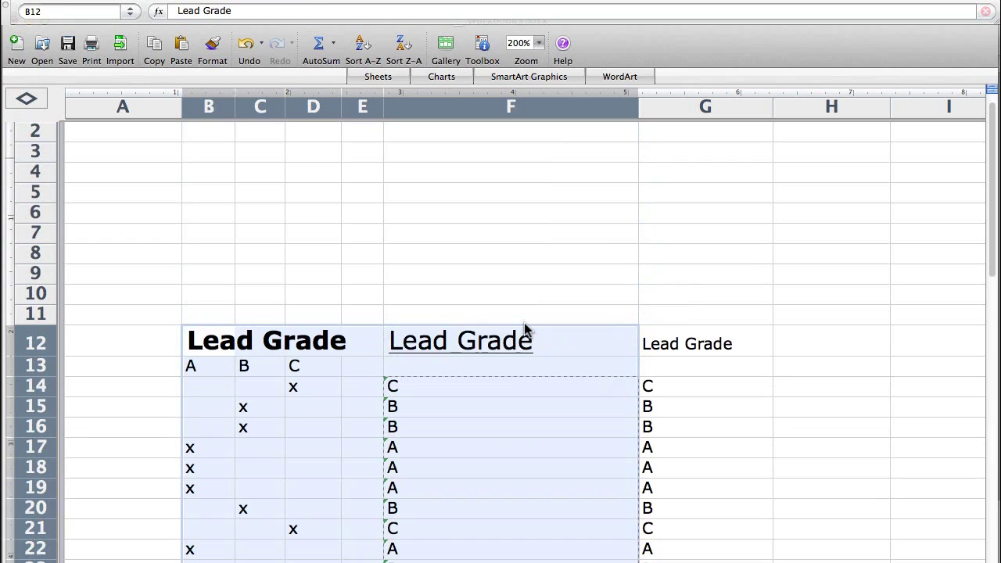
{"action": "left_click", "coordinate": [549, 379]}
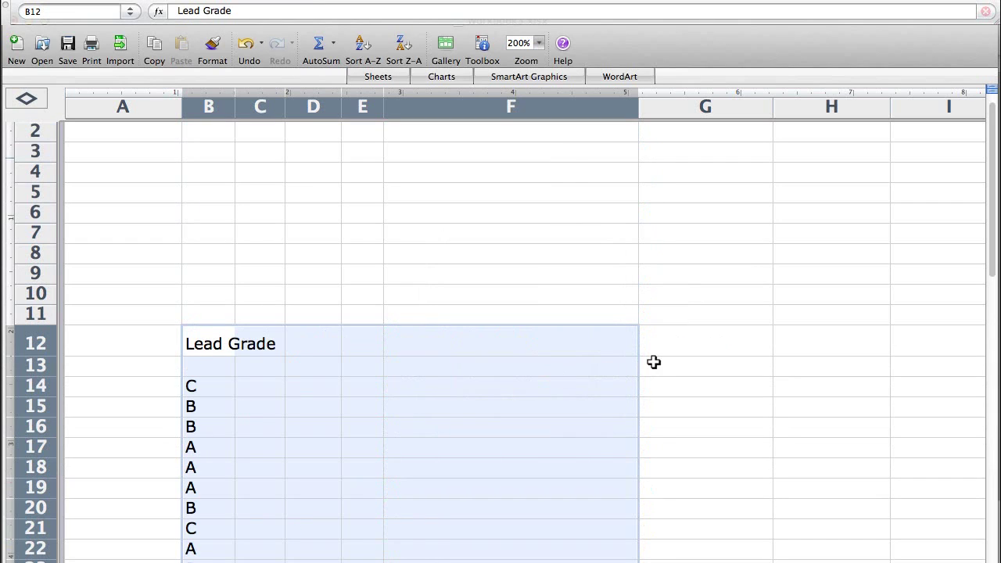
{"action": "scroll", "coordinate": [537, 390], "scroll_direction": "down", "scroll_amount": 10}
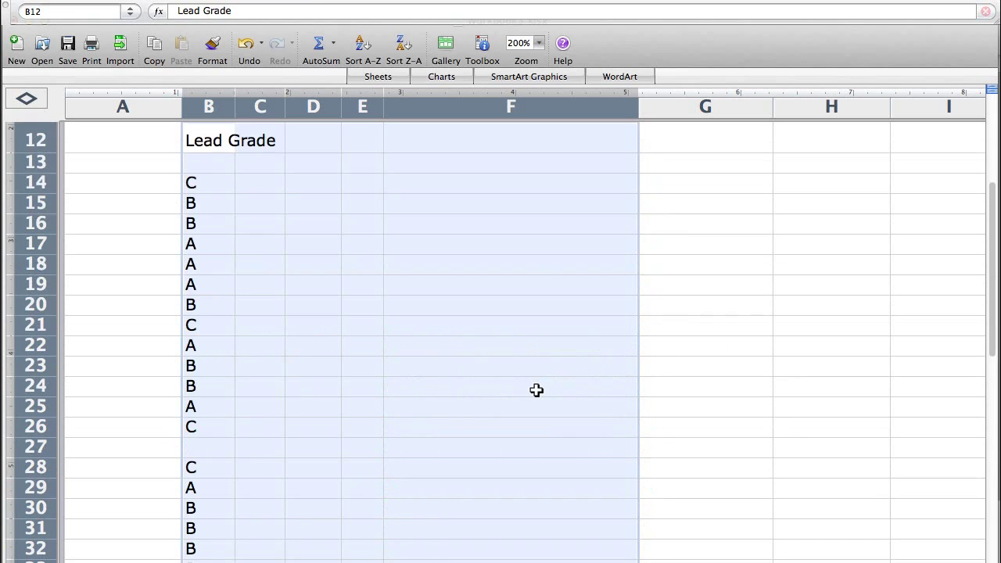
{"action": "scroll", "coordinate": [536, 390], "scroll_direction": "up", "scroll_amount": 6}
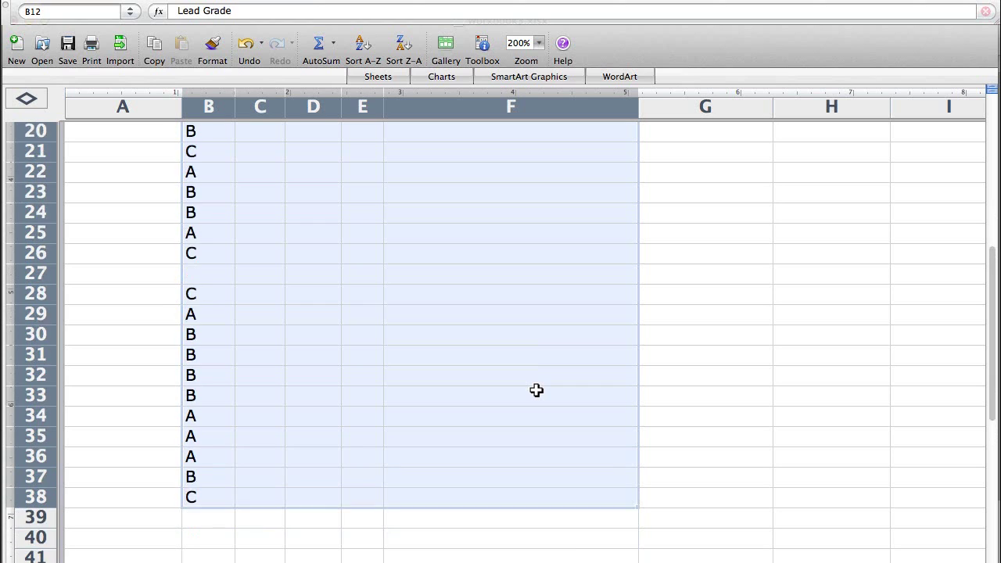